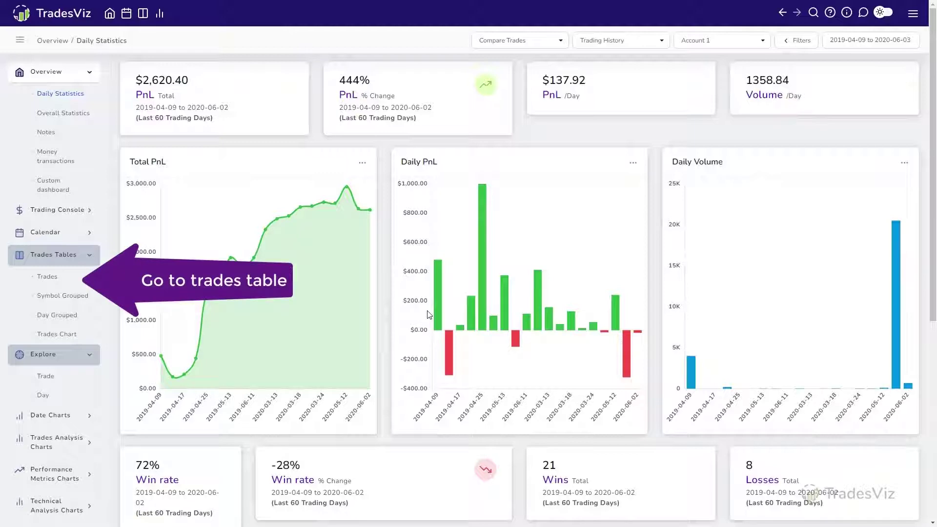
Step: Open the ATAI trade of 2019-04-09 from the trades table in the trade explore page and look through its executions and charts
left_click(45, 277)
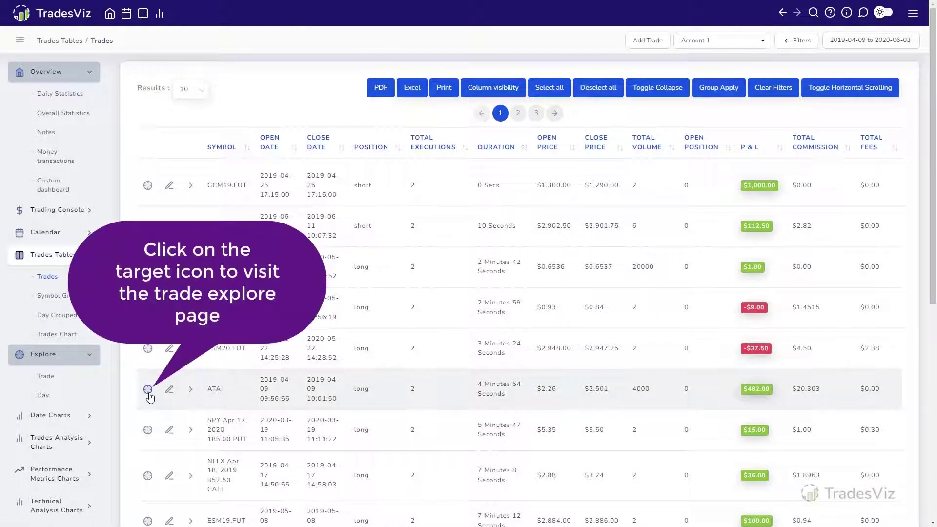
left_click(148, 390)
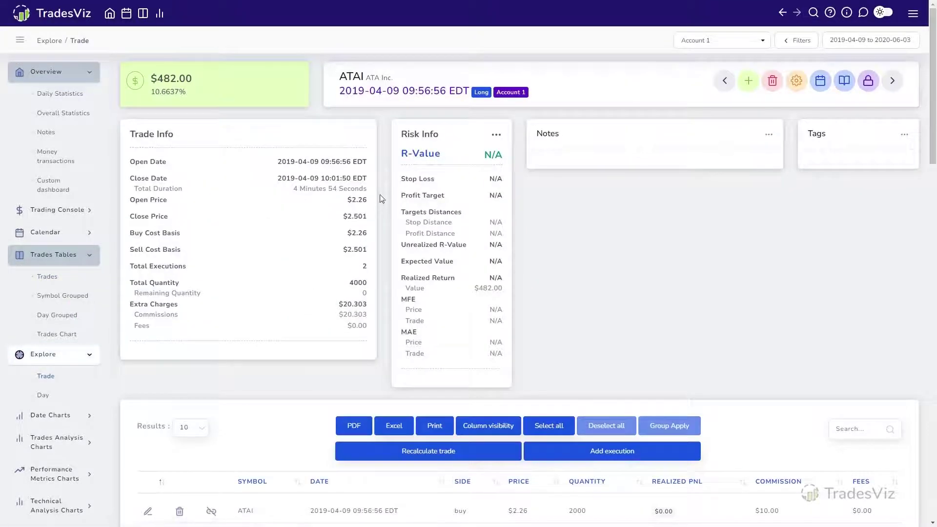
scroll(504, 197, "down", 10)
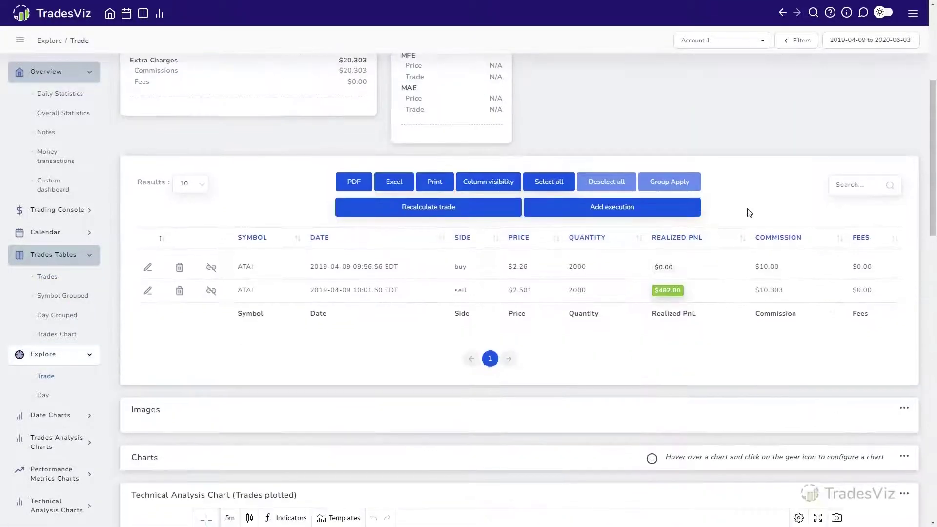
scroll(873, 240, "down", 1)
scroll(439, 366, "up", 2)
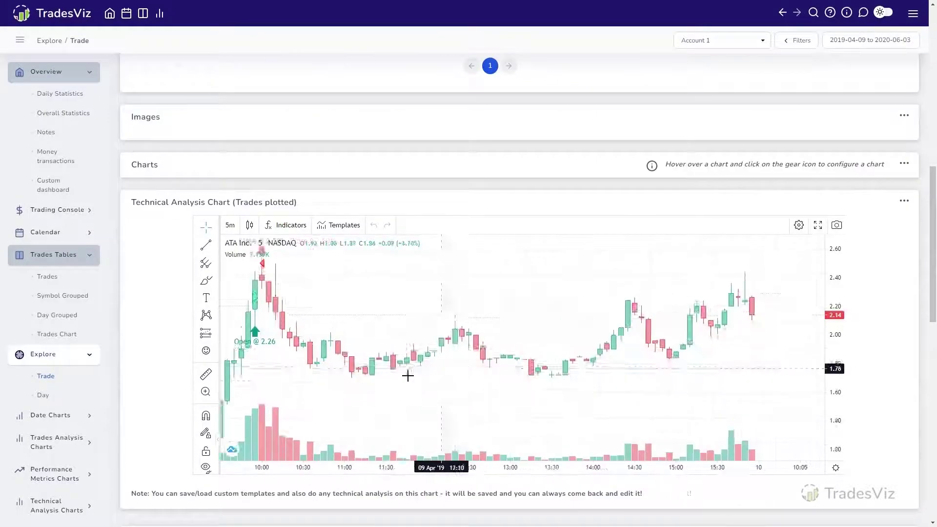
left_click_drag(410, 372, 544, 389)
scroll(893, 305, "down", 11)
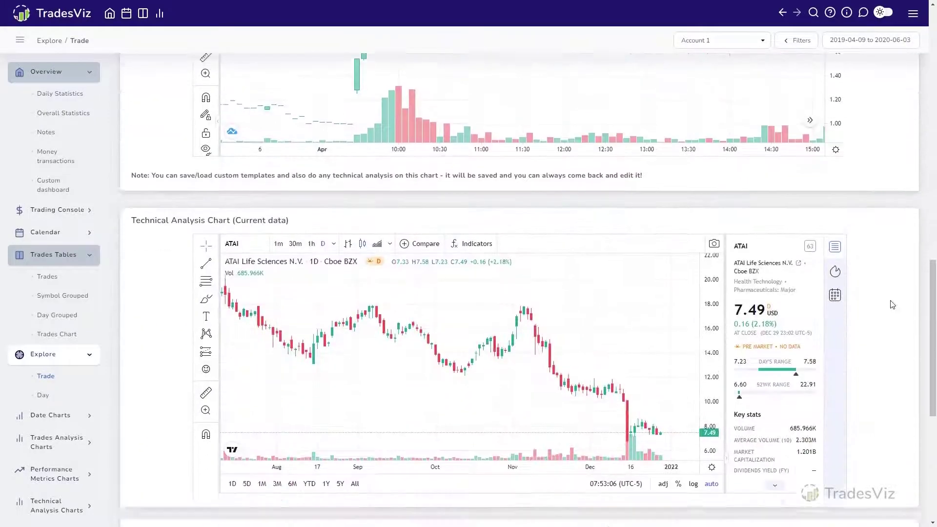
scroll(893, 305, "up", 5)
scroll(893, 304, "up", 15)
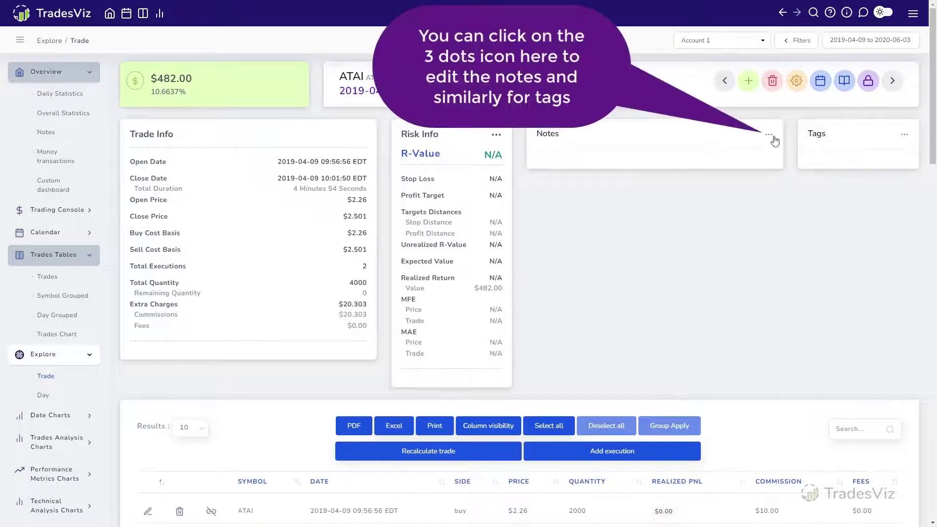
Step: Add the note "A short scalp" to the trade, with "short" underlined and "scalp" bold, and save it
left_click(769, 137)
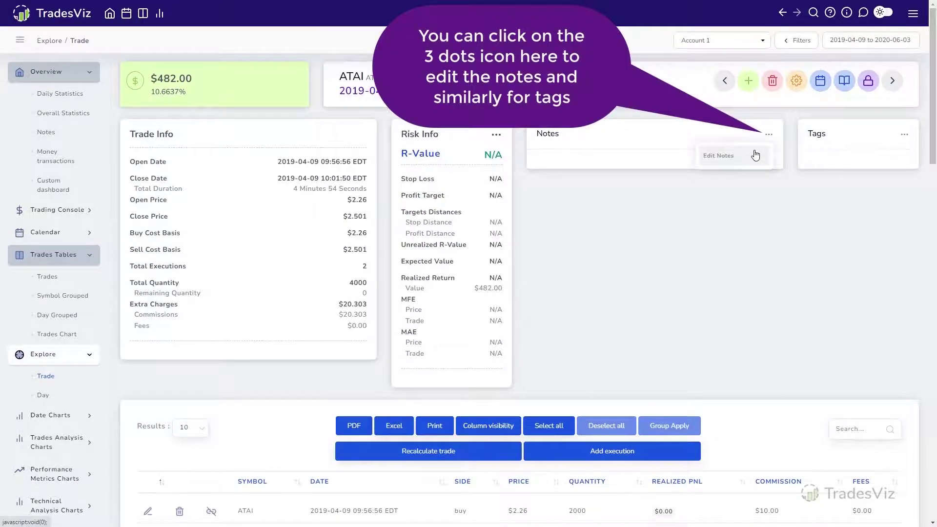
left_click(755, 155)
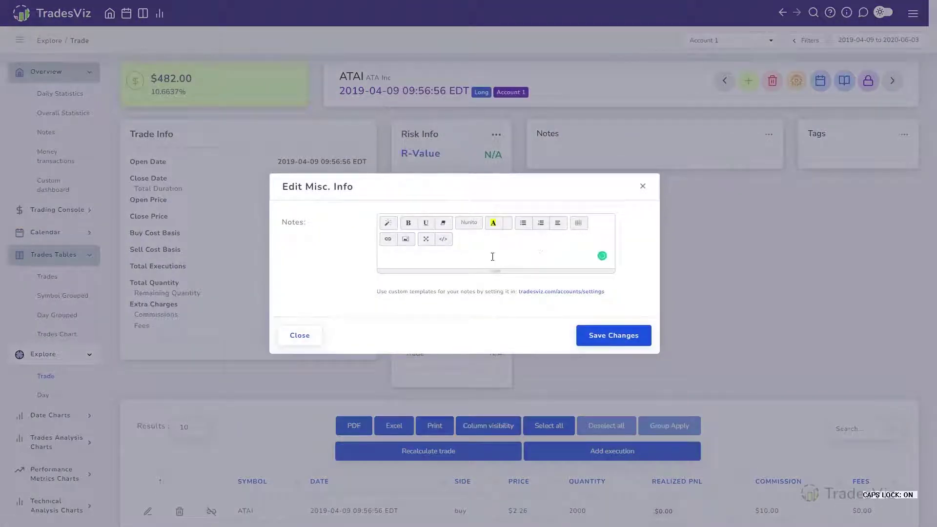
type("A short scalp")
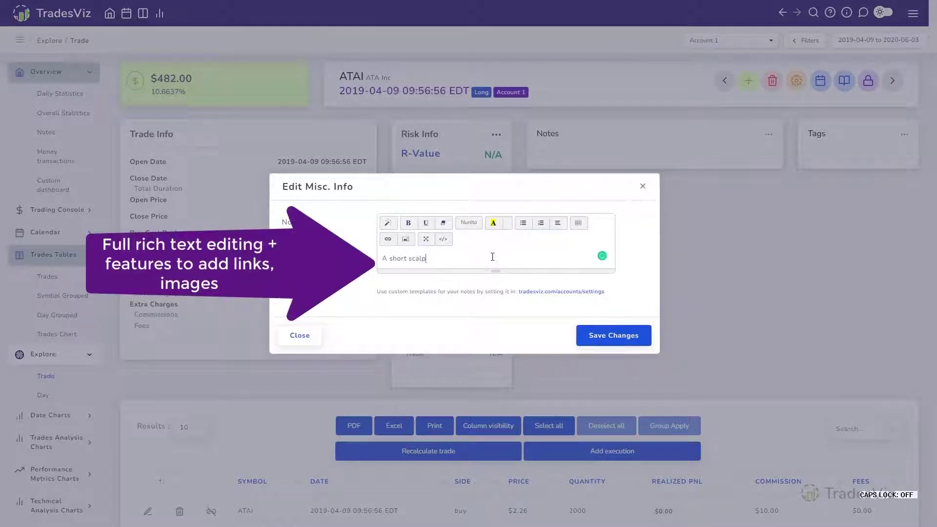
key("ctrl+shift+Left")
key("ctrl+b")
key("ctrl+u")
key("End")
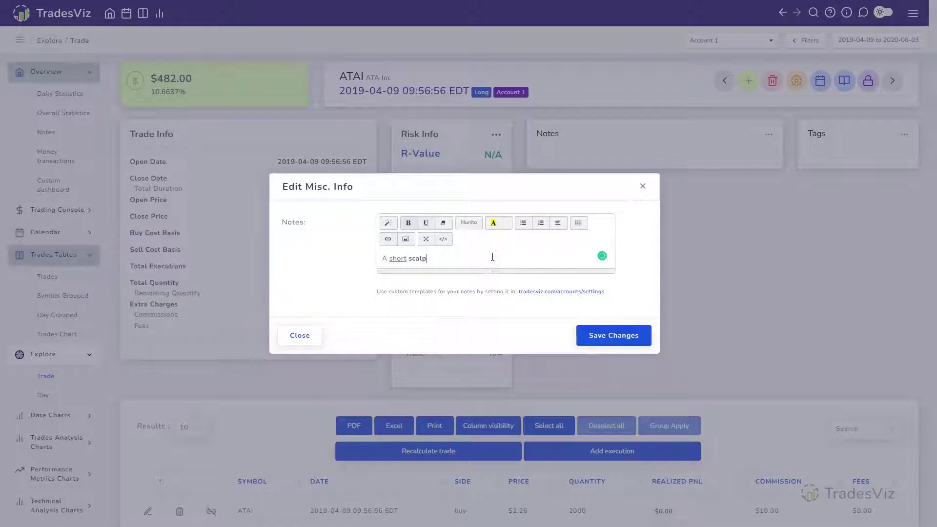
left_click(612, 335)
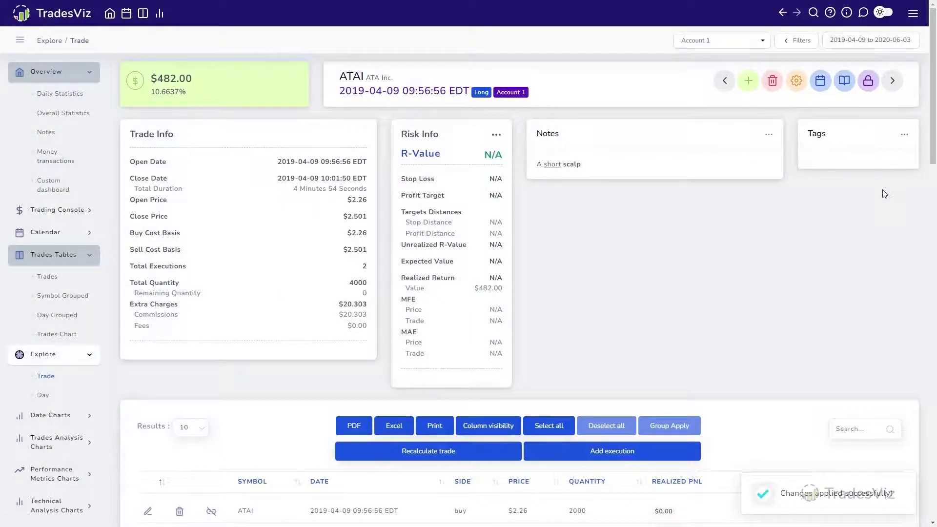
Step: Add the tag "sold-at-high" to the ATAI trade, ending it with a comma, and save the changes
scroll(884, 194, "down", 10)
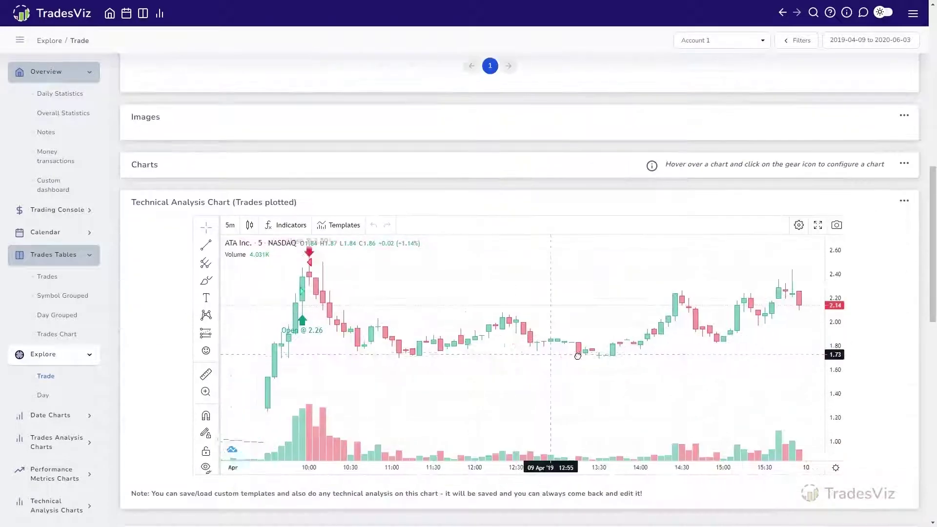
scroll(578, 356, "down", 5)
scroll(855, 298, "up", 5)
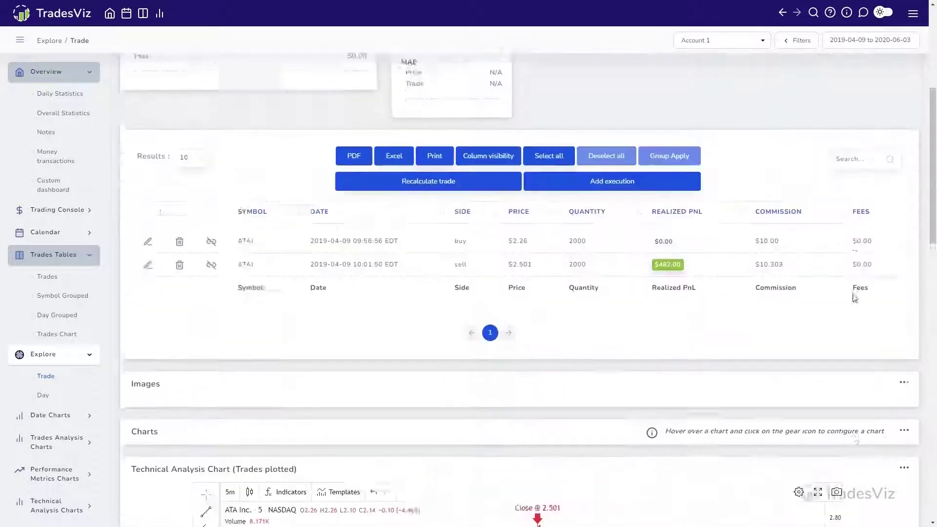
scroll(856, 299, "up", 5)
left_click(905, 135)
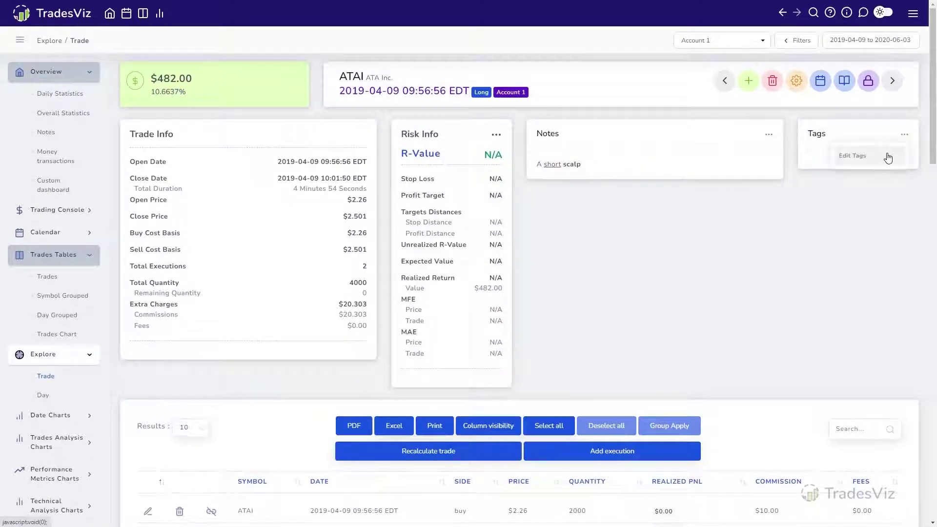
left_click(887, 156)
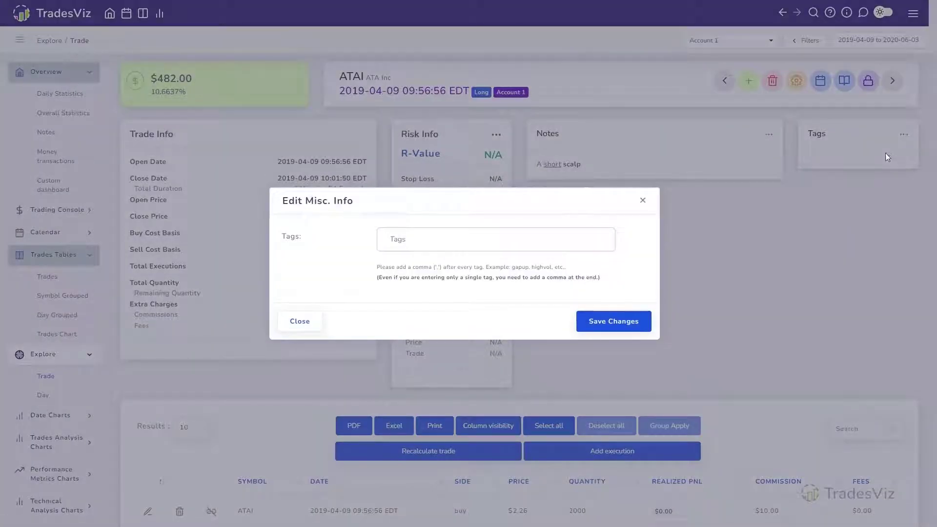
type("sold-a")
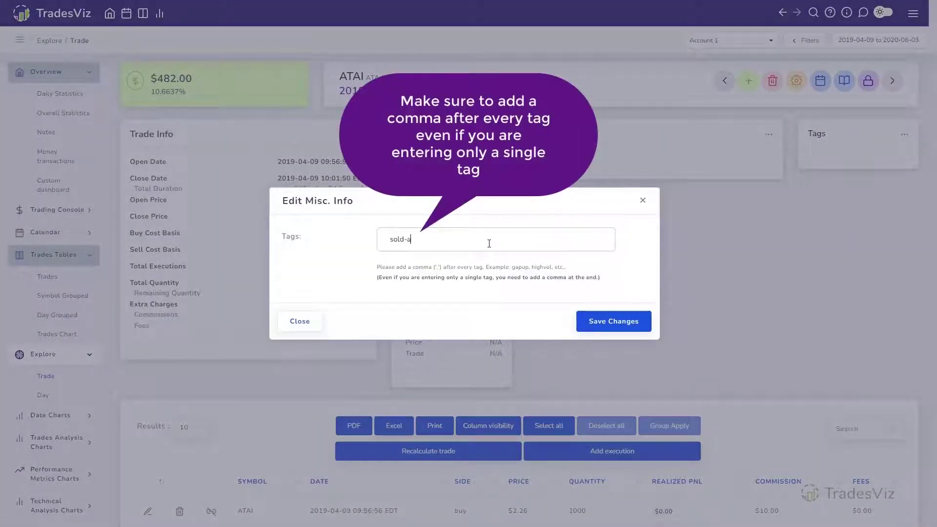
type("t-high,")
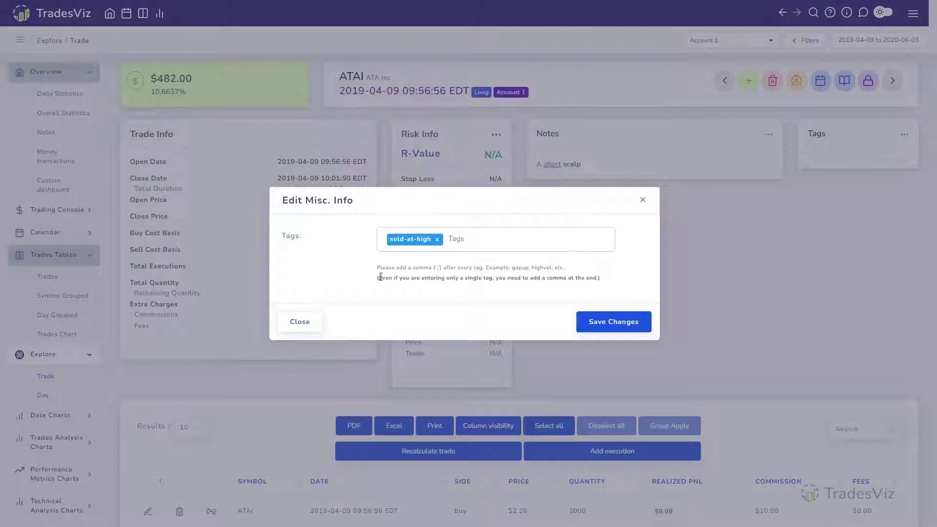
left_click_drag(380, 278, 608, 282)
left_click(611, 283)
left_click(616, 321)
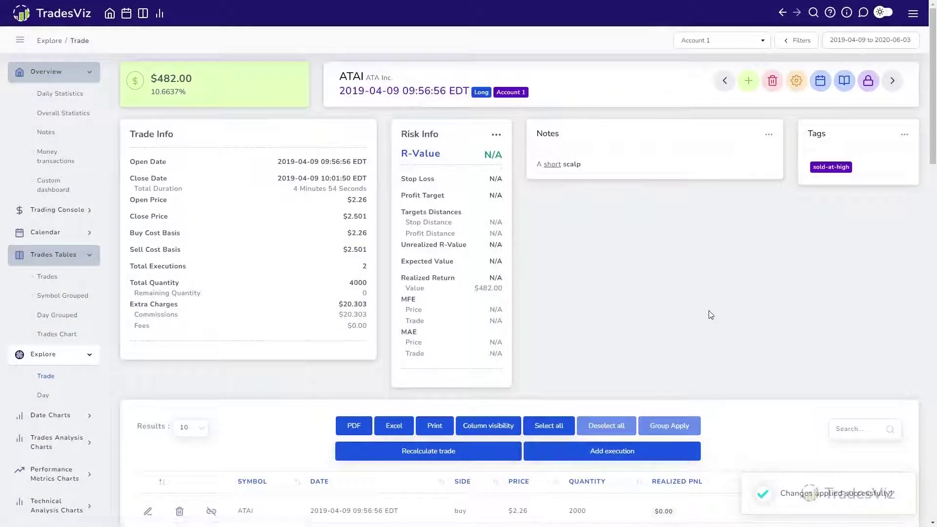
Step: Return to the trades table and turn on its horizontal scrolling
left_click(80, 279)
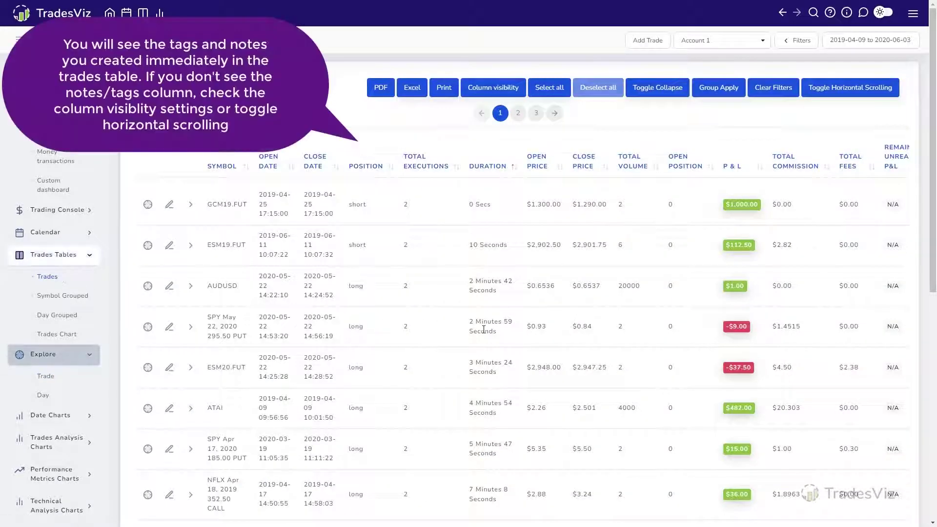
scroll(483, 330, "down", 4)
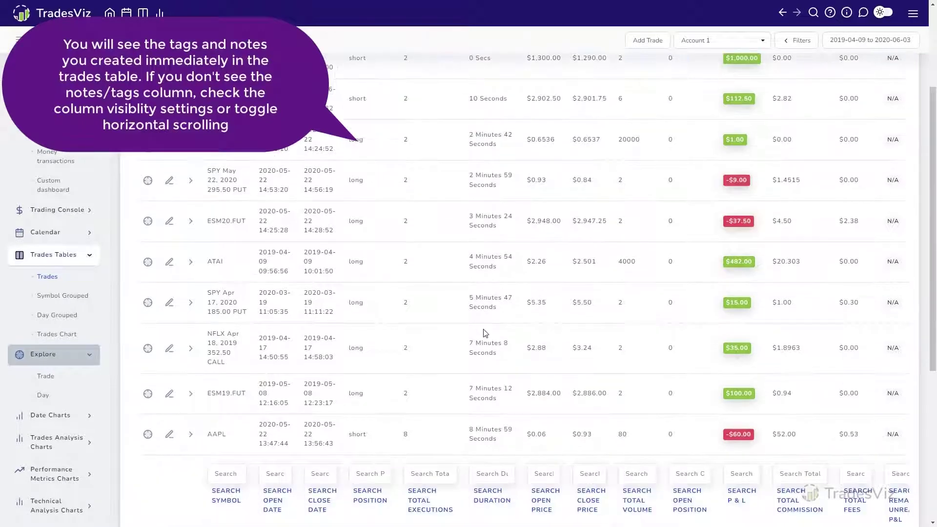
scroll(483, 330, "up", 4)
left_click(832, 96)
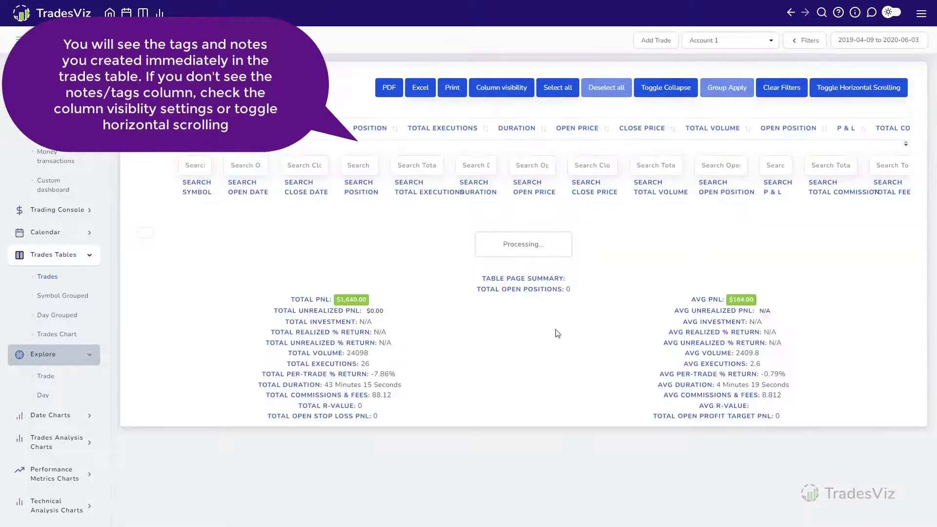
left_click_drag(271, 398, 251, 404)
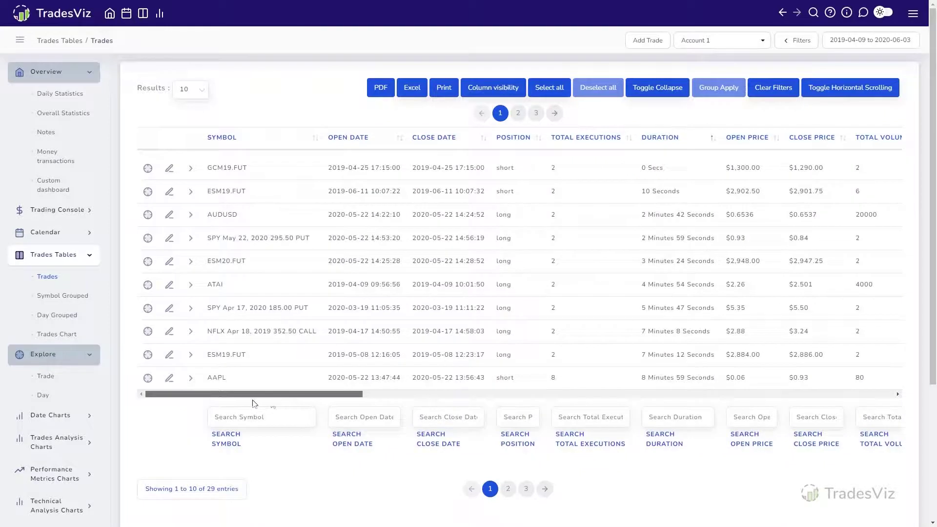
Step: Show the Notes and Tags columns in the trades table and check the ATAI trade's entries in them
left_click(483, 89)
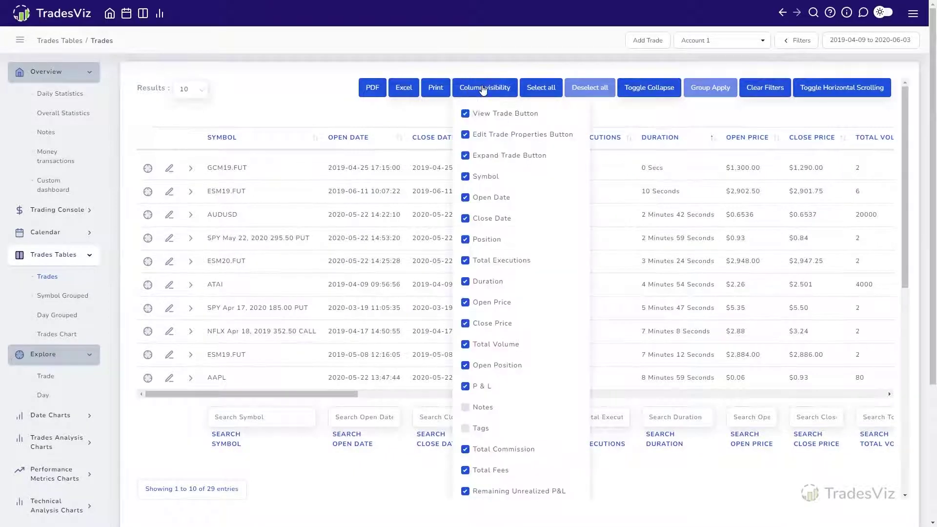
left_click(486, 408)
left_click(484, 431)
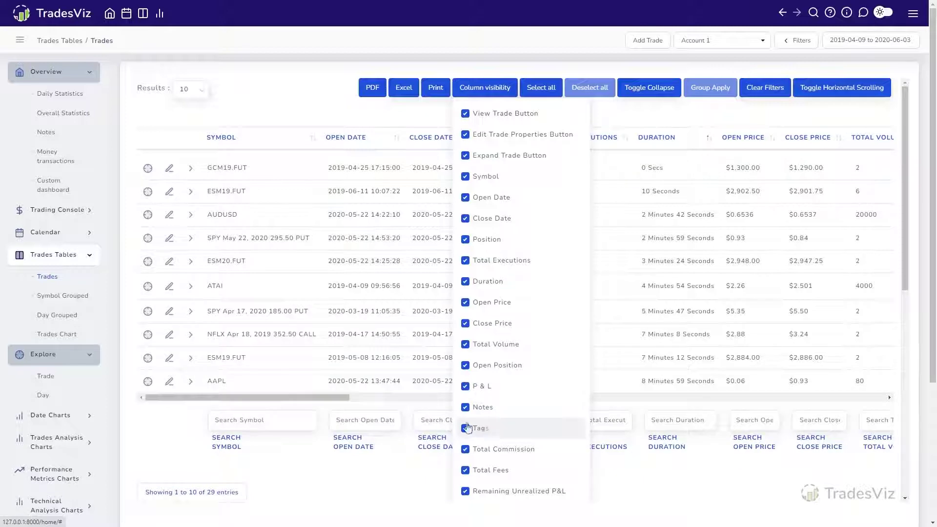
left_click_drag(322, 400, 457, 408)
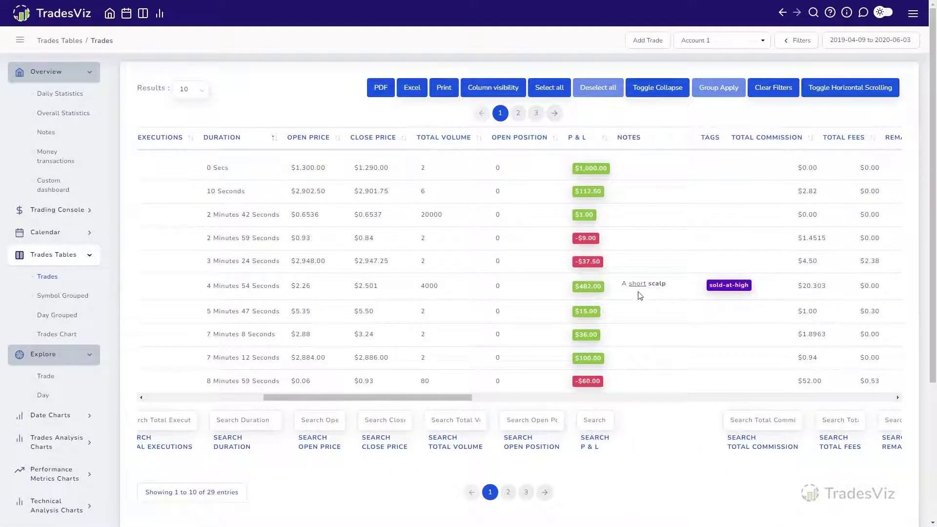
left_click_drag(623, 287, 673, 287)
left_click(673, 287)
left_click(775, 292)
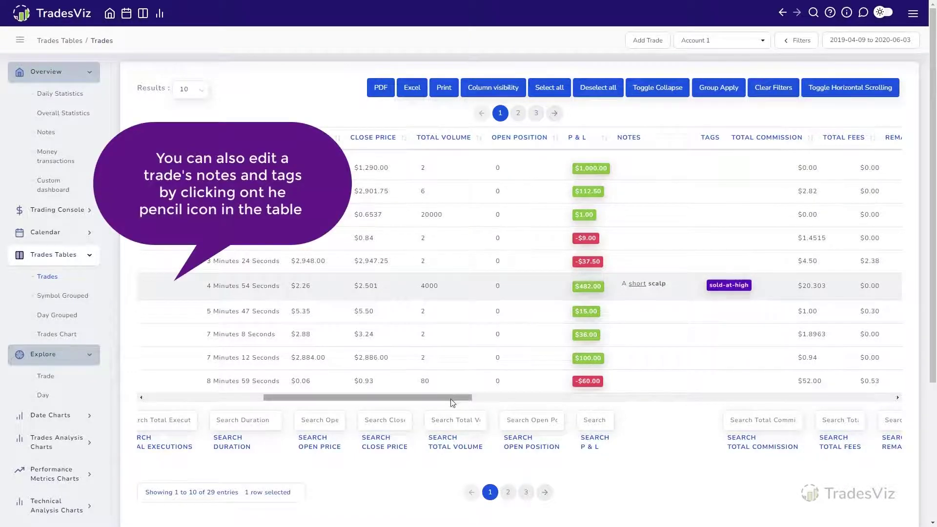
Step: Edit the ATAI trade's properties from the table and add a second, bold note line "Risky trade"
left_click_drag(442, 398, 343, 402)
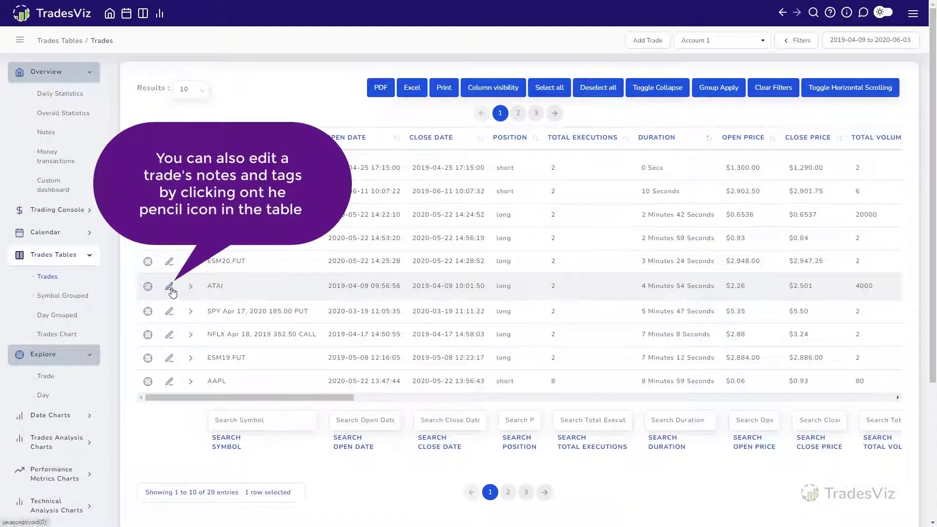
left_click(170, 287)
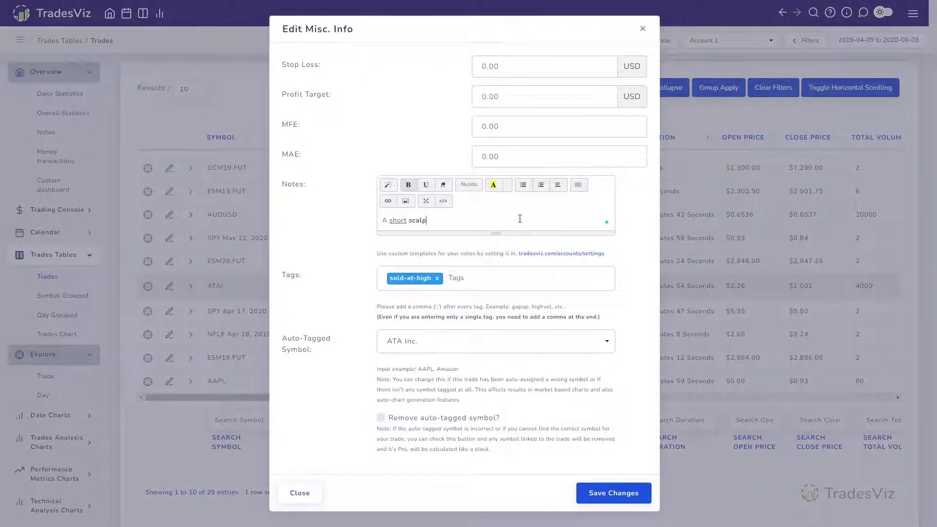
left_click(520, 218)
key("Return")
type("Risky ")
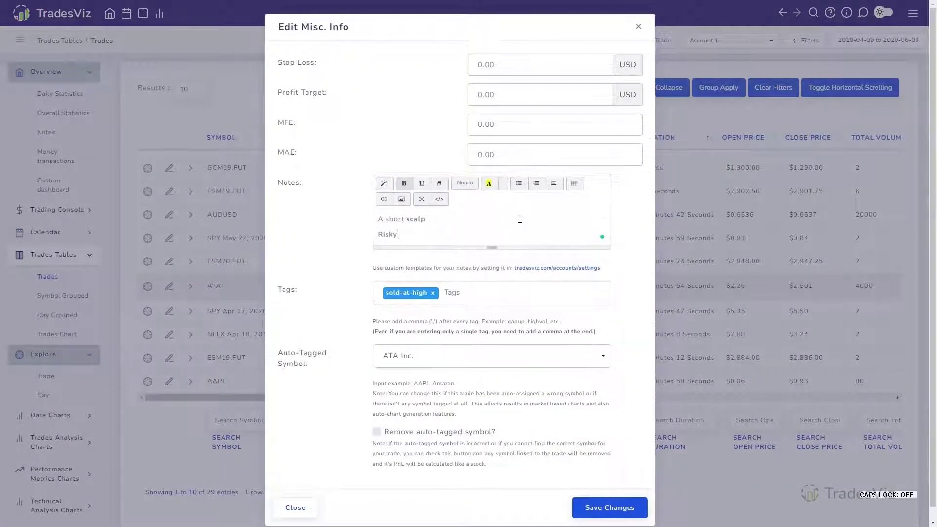
type("trade")
key("shift+Home")
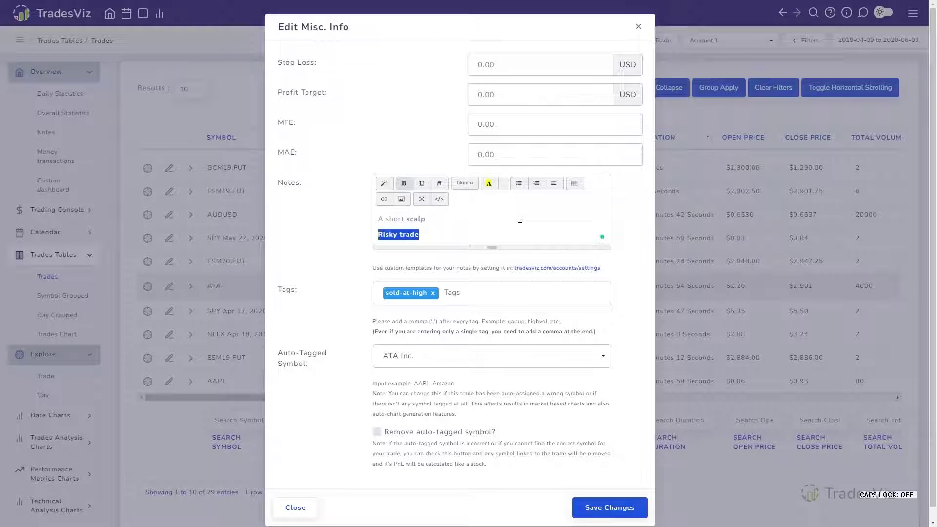
key("End")
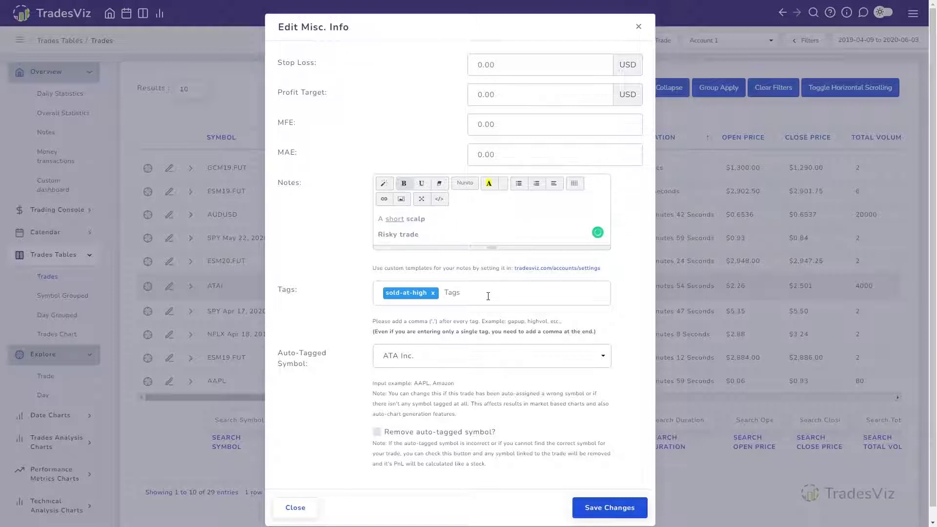
Step: Add the tag "sample-tag" to the ATAI trade and save the changes
left_click(489, 297)
type("sample-tag,")
left_click(469, 319)
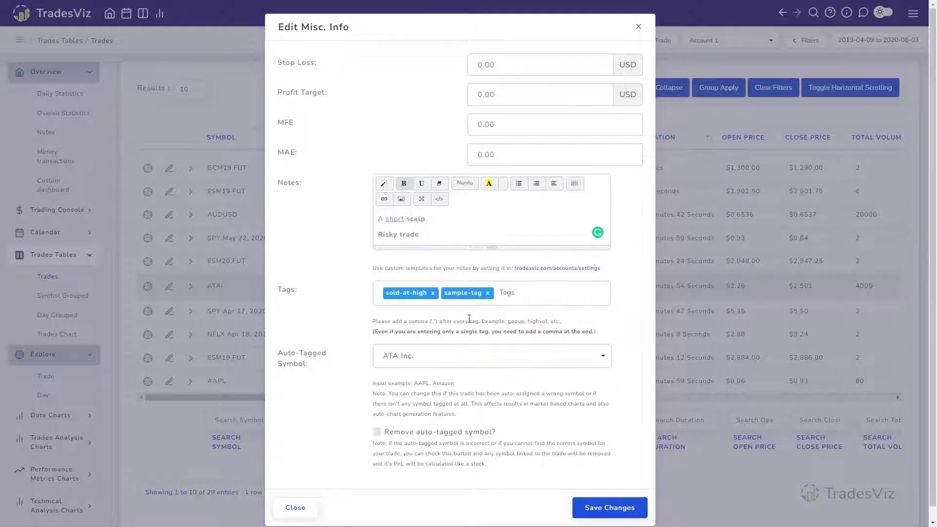
left_click(620, 510)
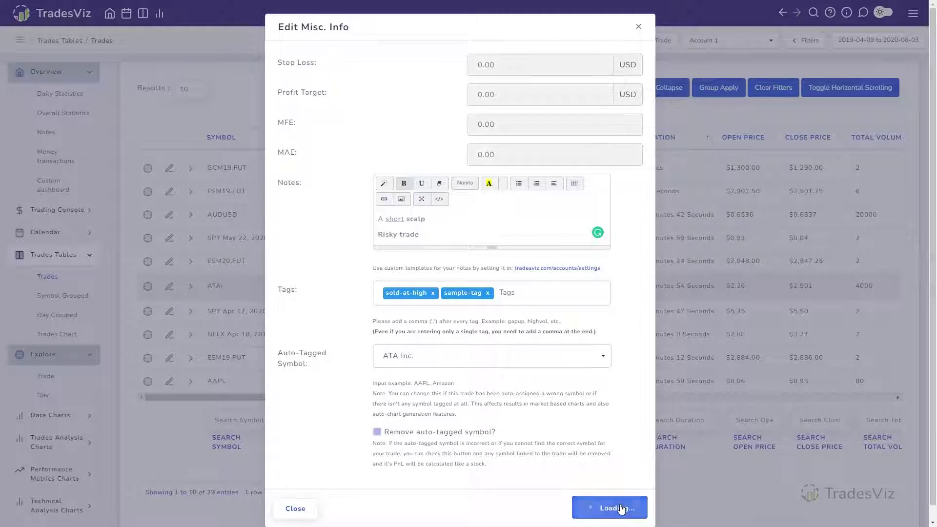
Step: Turn off horizontal scrolling for the trades table
left_click_drag(322, 421, 293, 423)
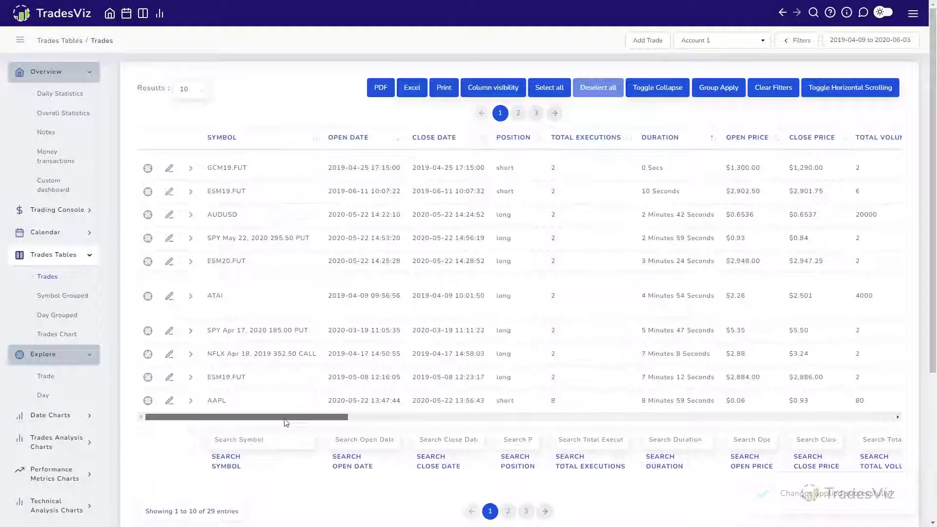
left_click(839, 88)
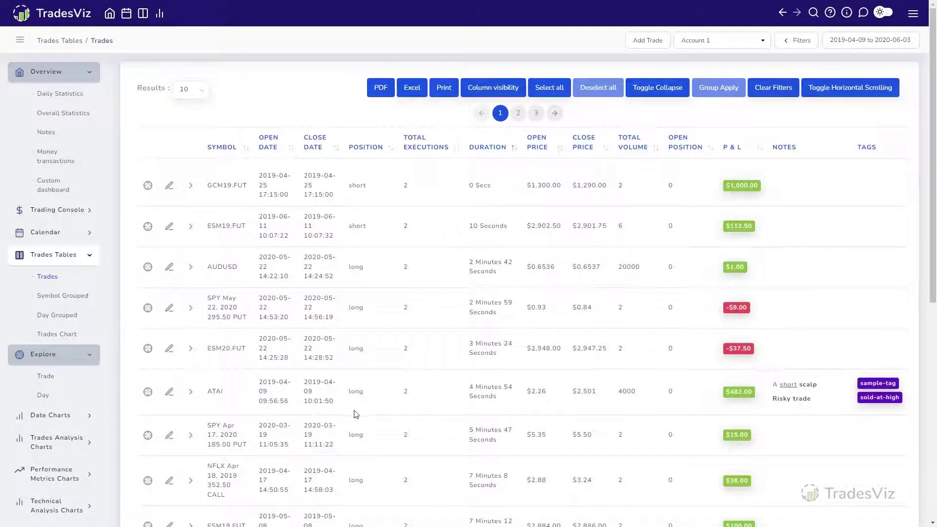
Step: Open the ATAI trade's day view and save the day note "Not a lot of trades today, only 1 good setup"
left_click(148, 393)
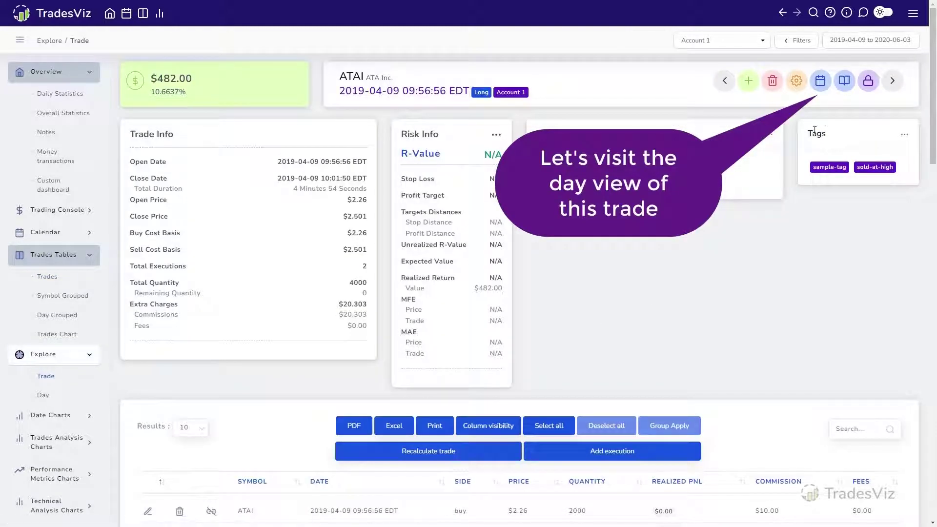
left_click(821, 82)
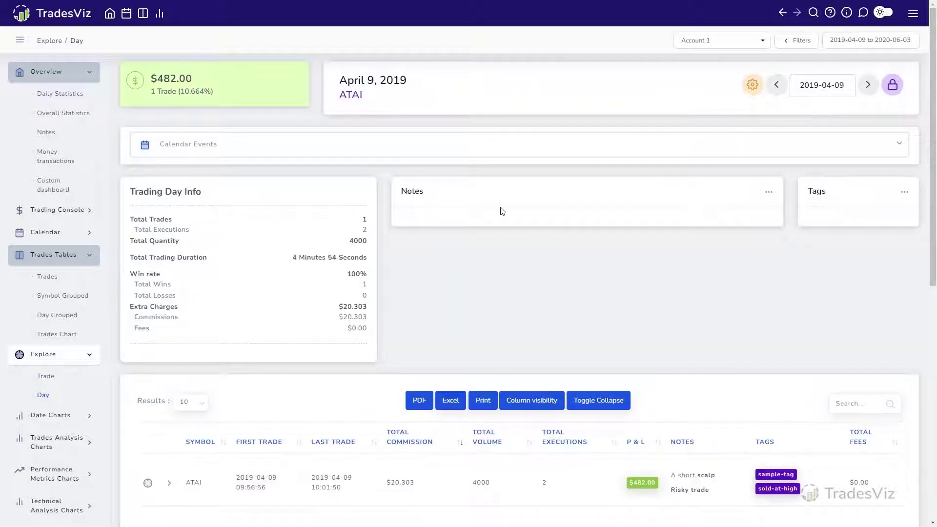
left_click(769, 192)
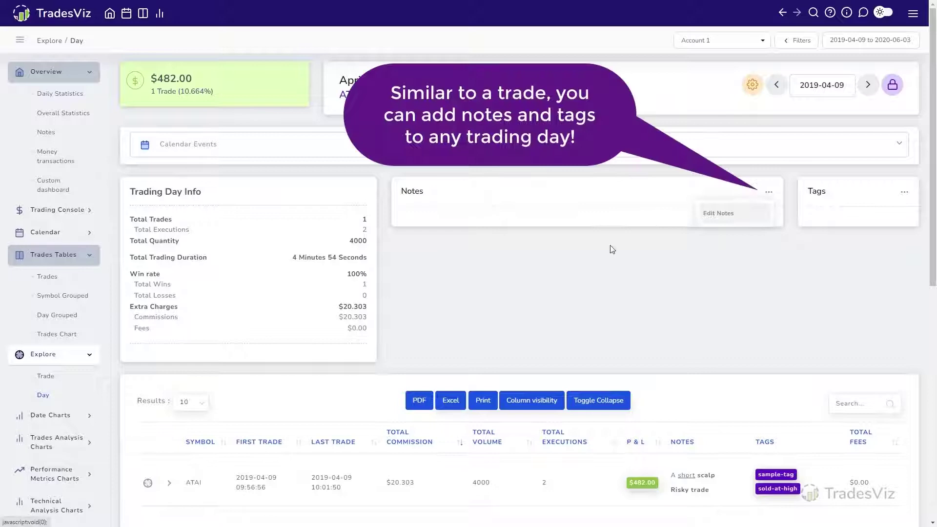
left_click(731, 216)
left_click(502, 260)
type("N")
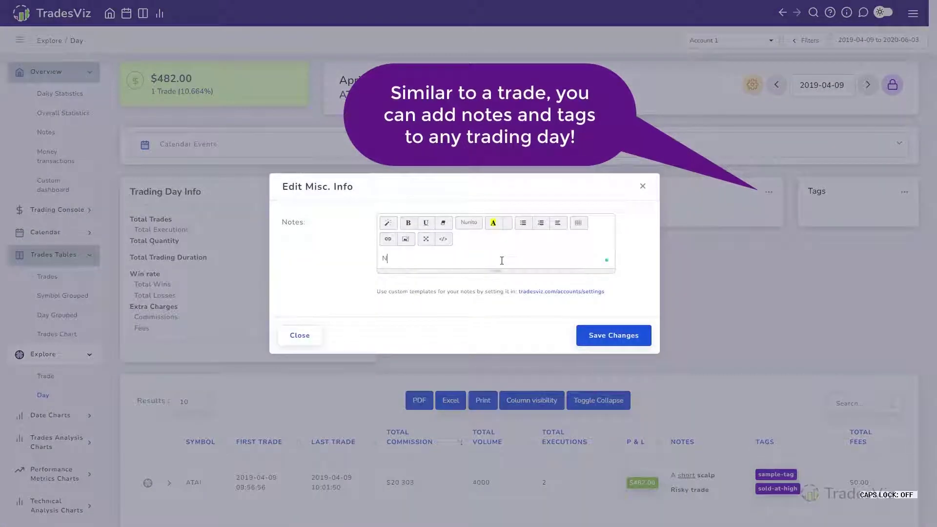
type("ot a log o")
key("BackSpace")
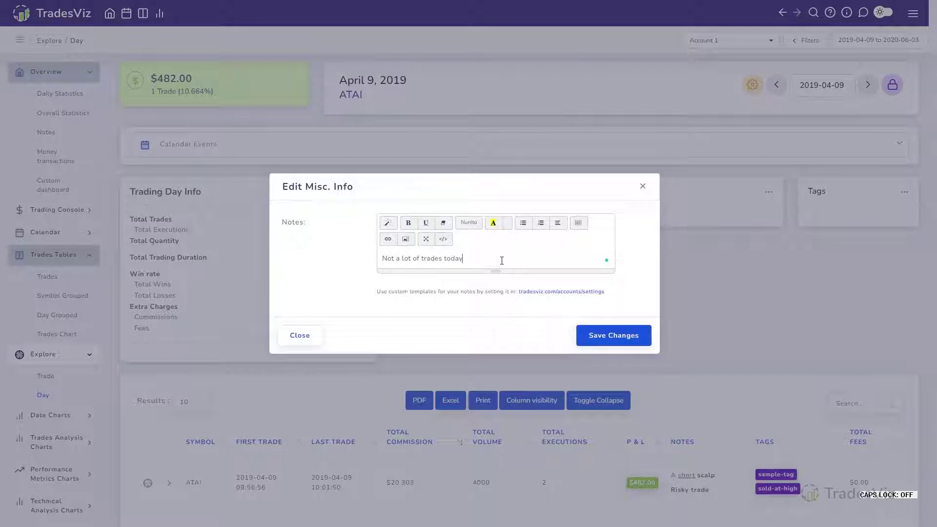
type("nly 1 good setup")
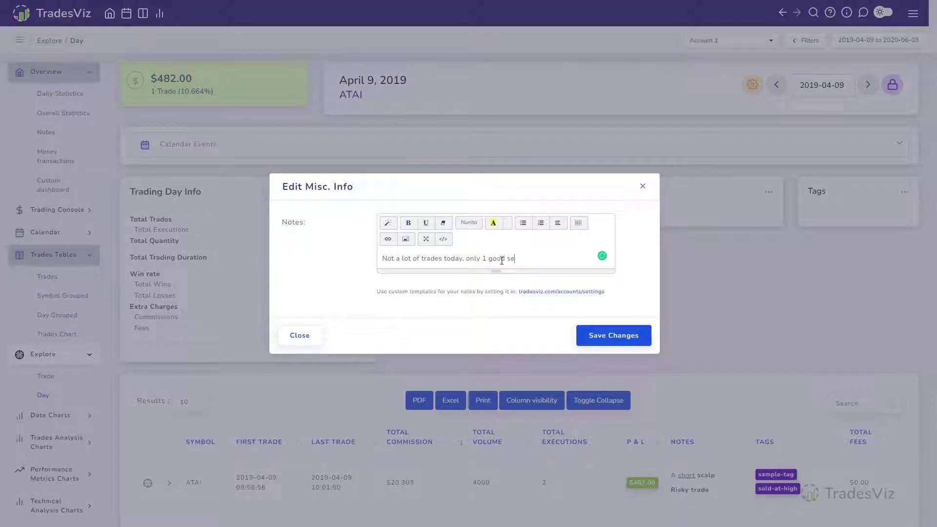
left_click(613, 335)
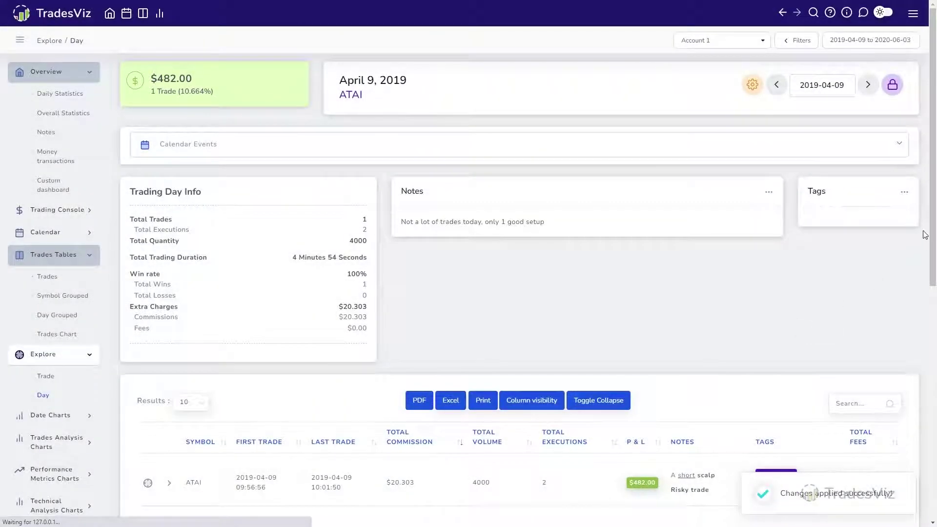
Step: Add the tag "no-setup-day" to the April 9, 2019 trading day and save the changes
left_click(904, 192)
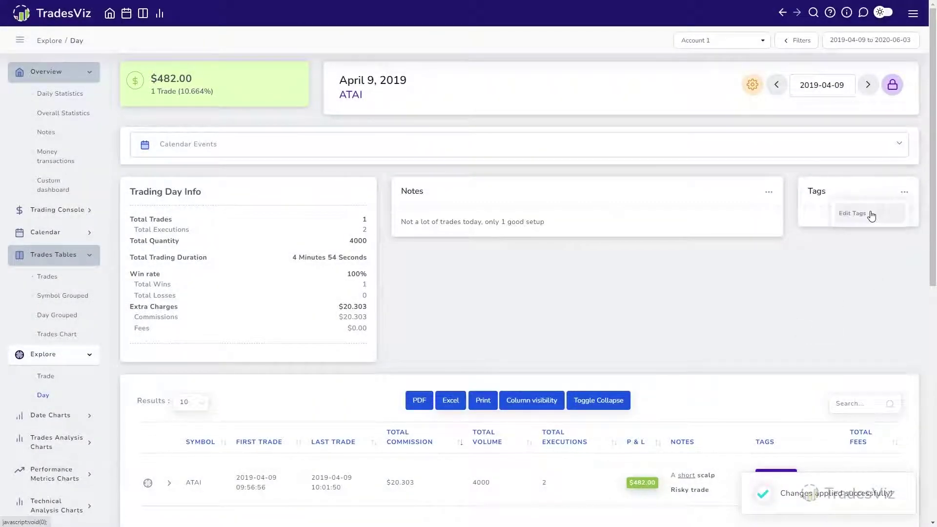
left_click(869, 217)
left_click(585, 238)
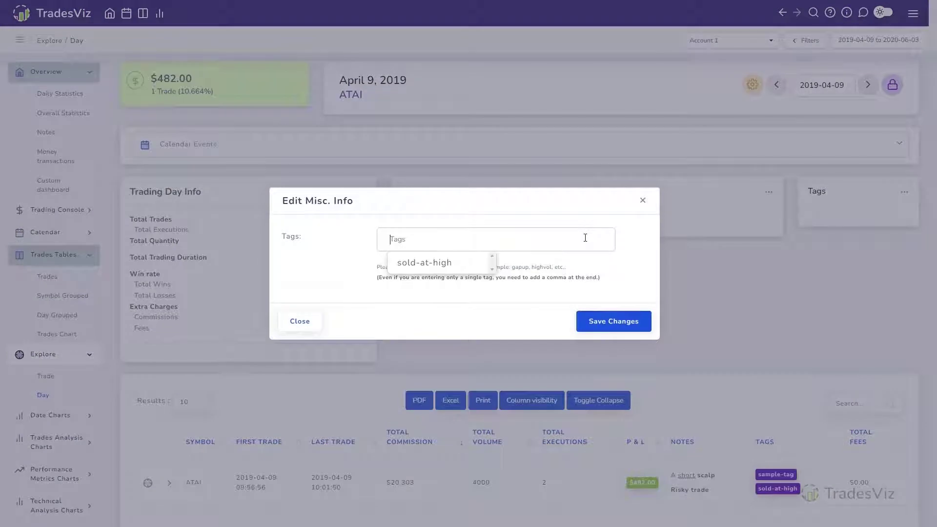
type("no-setup-day")
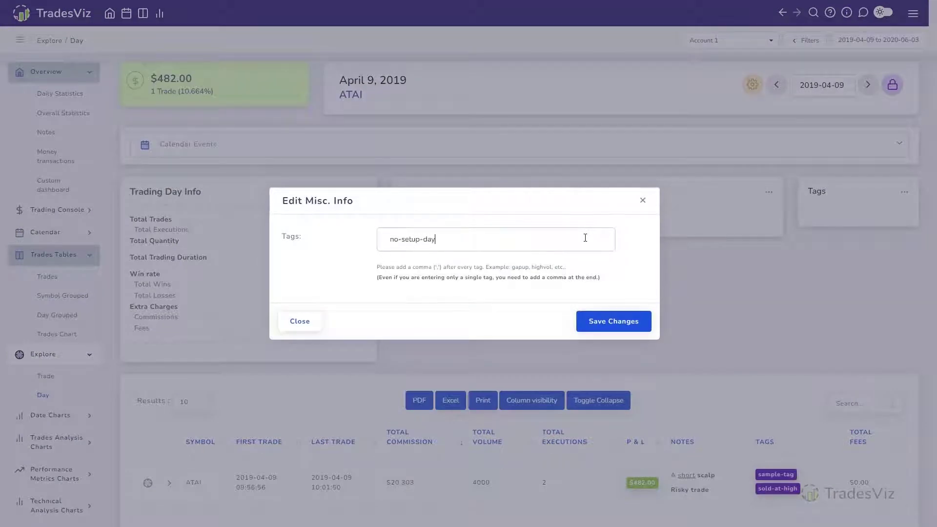
type(",")
left_click(633, 324)
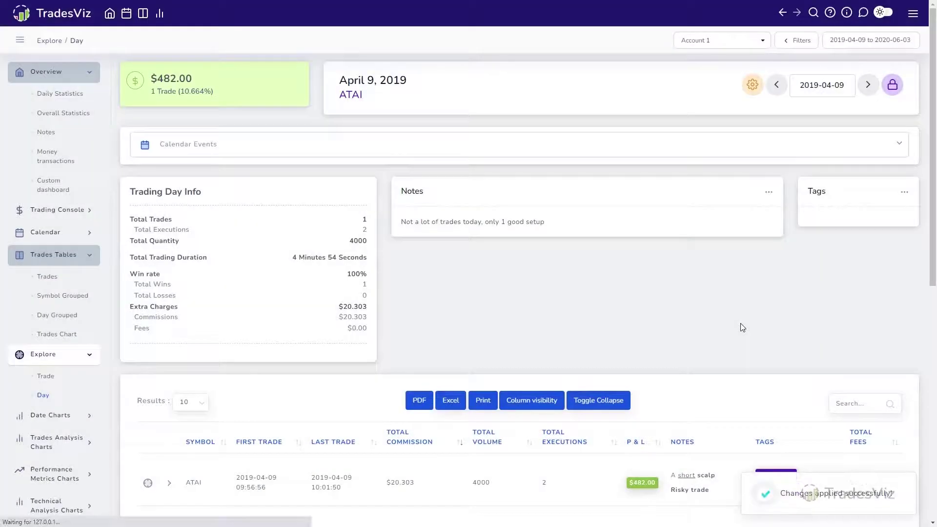
Step: Expand the day's calendar events and look over the trades, images and charts sections of the day view
left_click(488, 154)
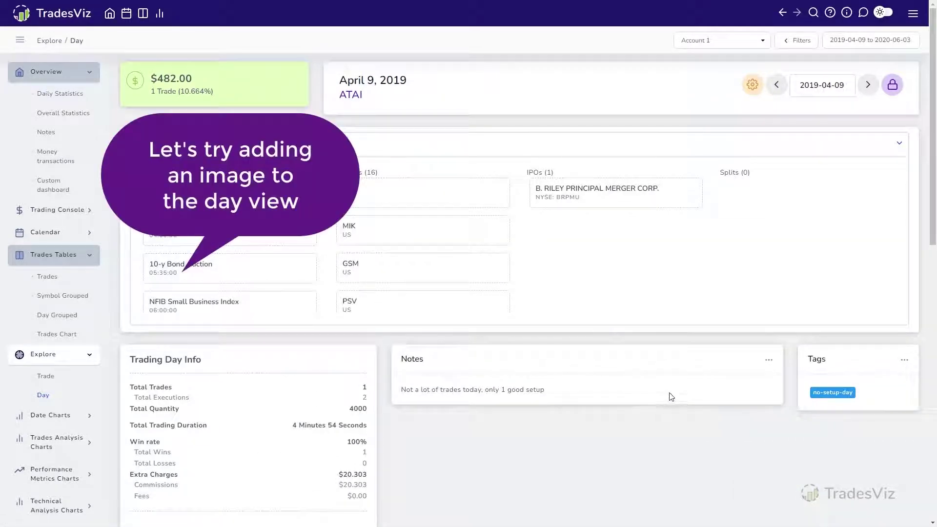
scroll(738, 416, "down", 10)
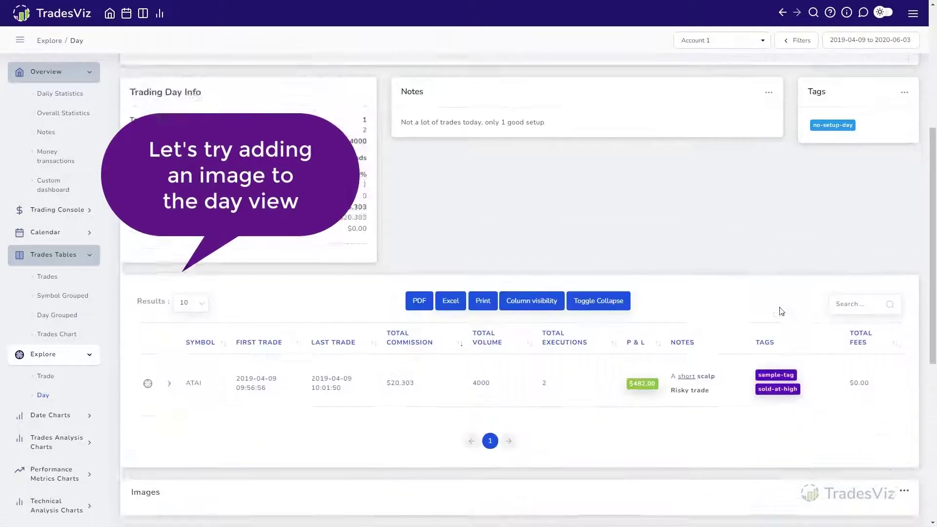
scroll(815, 348, "down", 1)
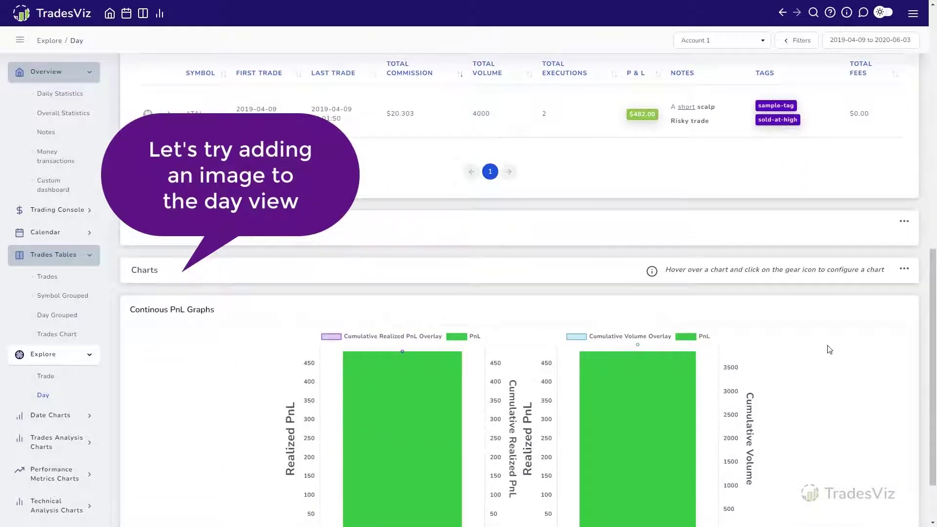
scroll(829, 349, "up", 1)
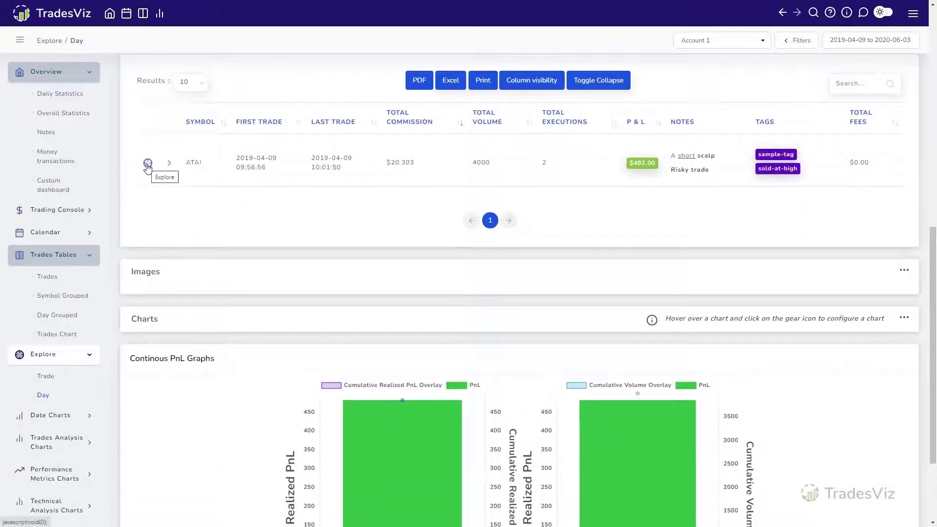
Step: Open the ATAI trade from the day's table and copy a Greenshot region capture of its technical analysis chart to the clipboard
left_click(147, 163)
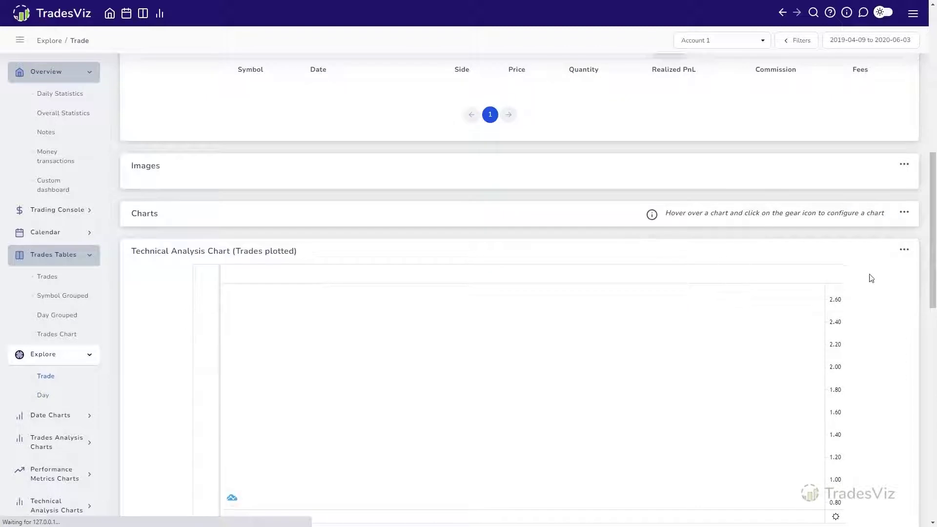
scroll(876, 308, "down", 1)
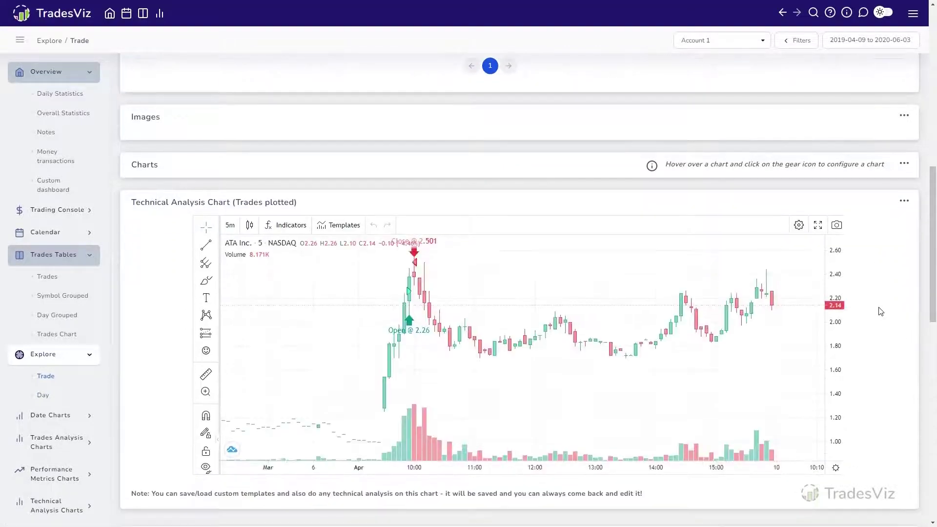
key("Print")
left_click_drag(316, 215, 624, 411)
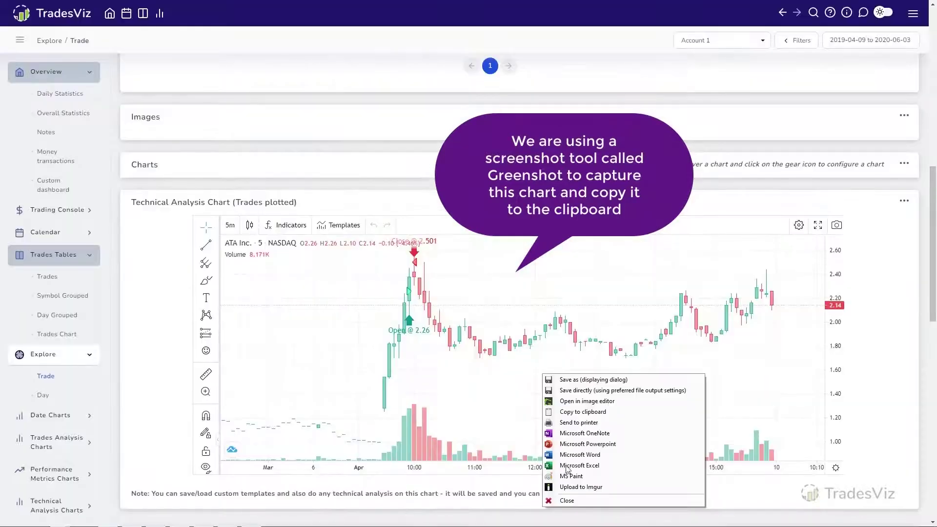
left_click(583, 412)
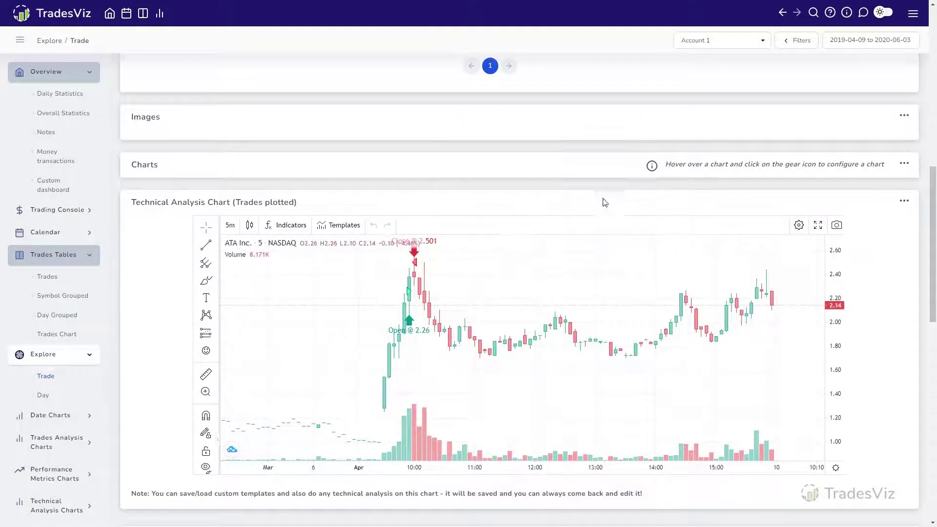
Step: Return to the trade's day view, paste the captured chart as a new day image and save it
scroll(641, 200, "up", 7)
scroll(642, 200, "up", 4)
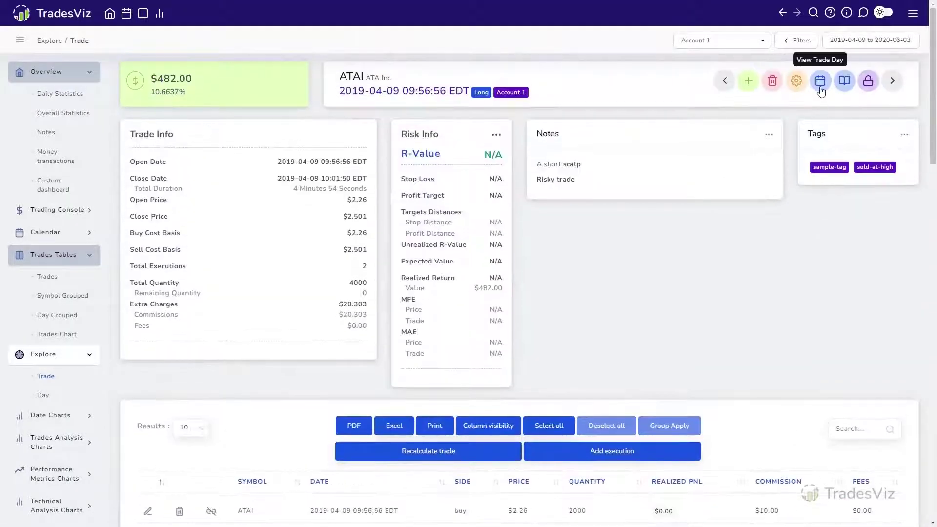
left_click(820, 80)
scroll(638, 259, "down", 6)
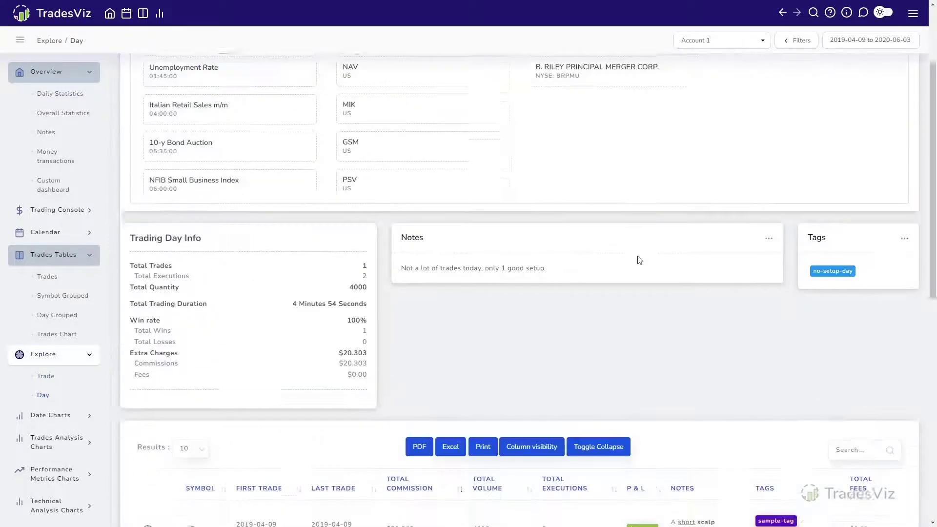
scroll(694, 257, "down", 4)
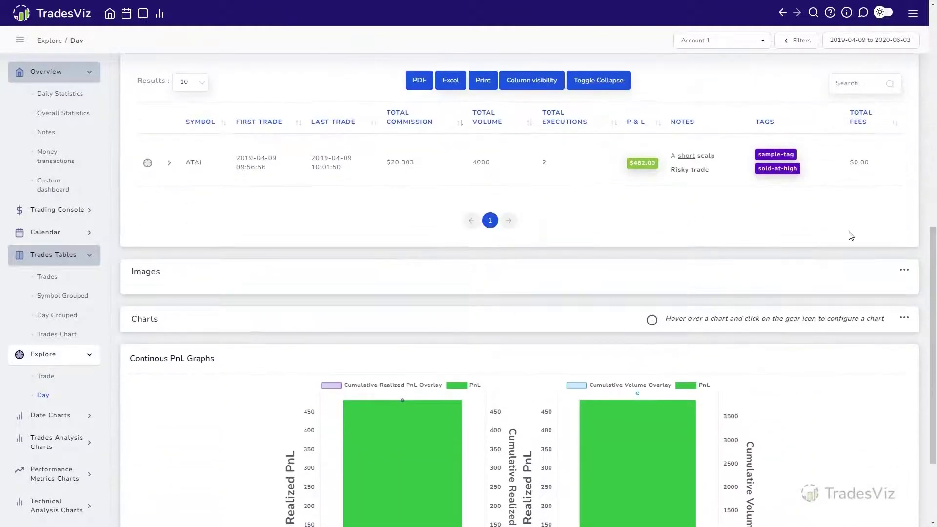
left_click(905, 274)
left_click(869, 301)
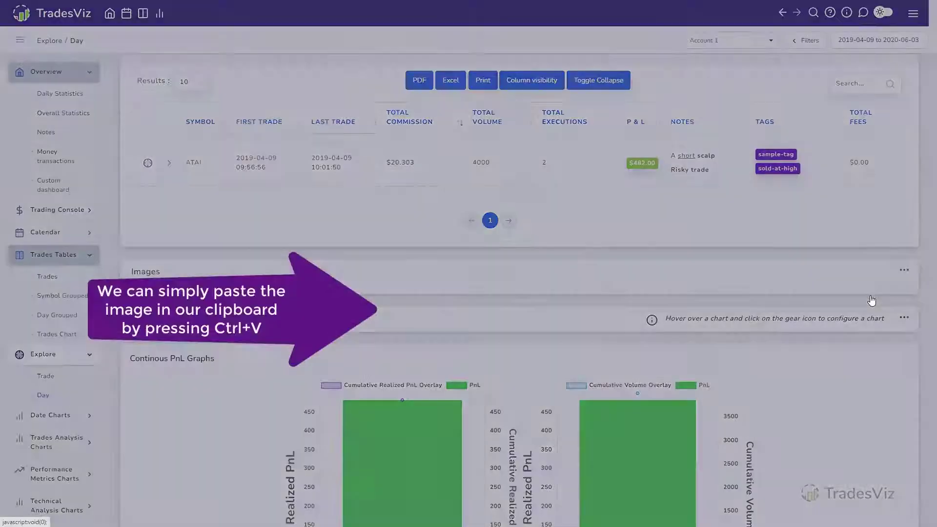
key("ctrl+v")
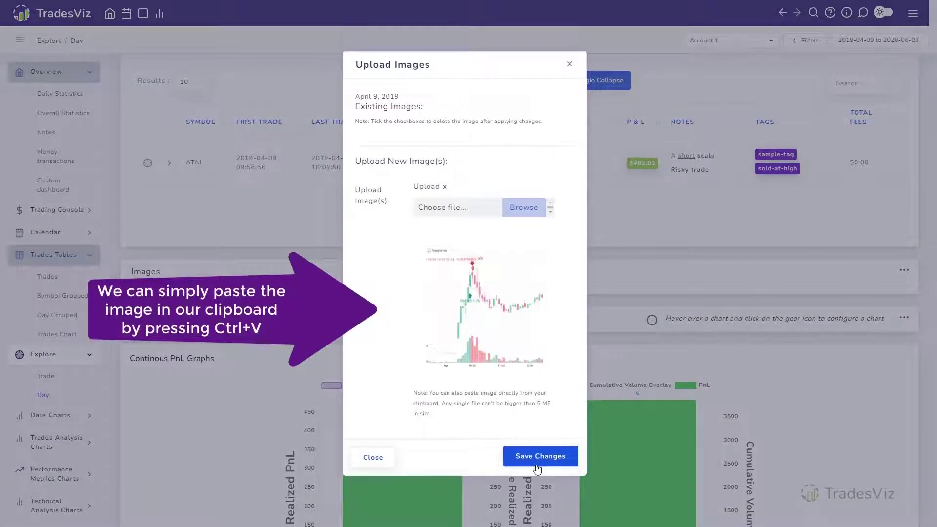
left_click(539, 457)
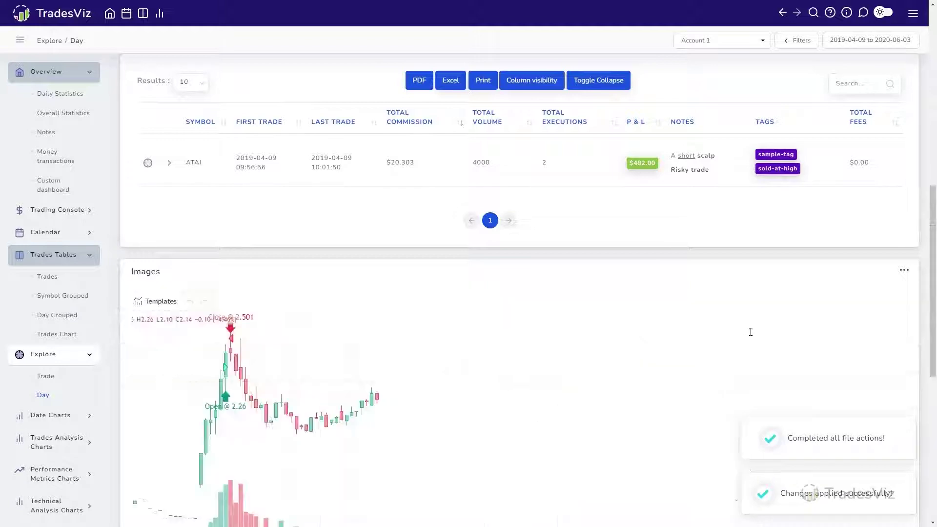
Step: View the uploaded chart image enlarged and close the enlarged view
scroll(750, 331, "down", 4)
left_click(271, 215)
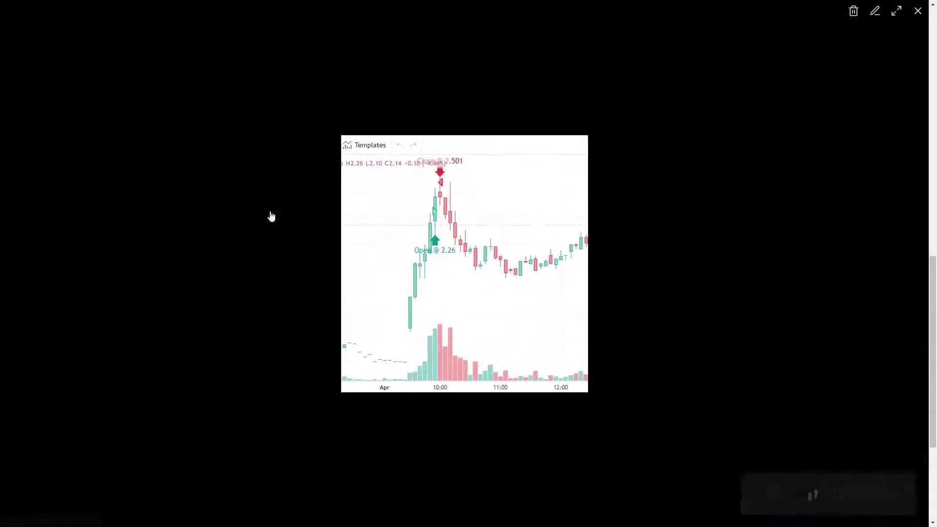
left_click(729, 264)
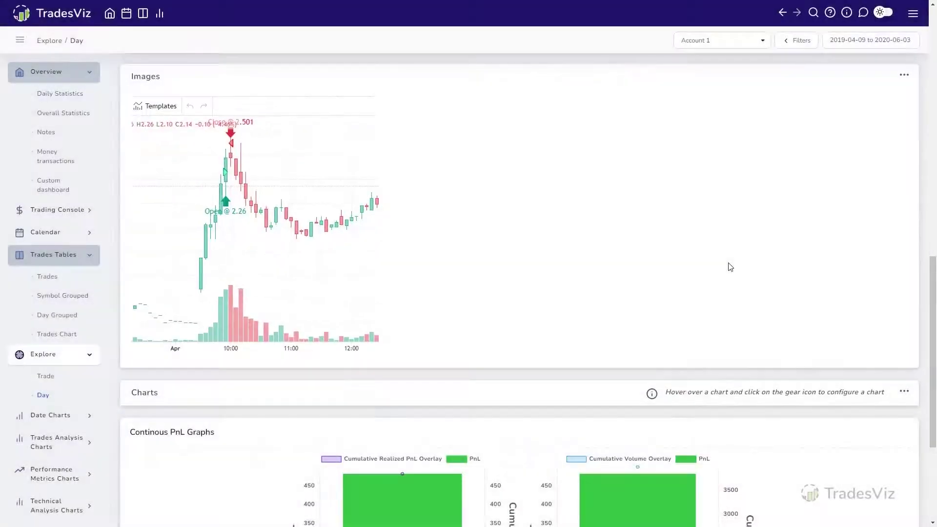
Step: Open the ATAI trade from the trades table and add a default trade chart to its Charts section
left_click(67, 276)
scroll(634, 308, "up", 5)
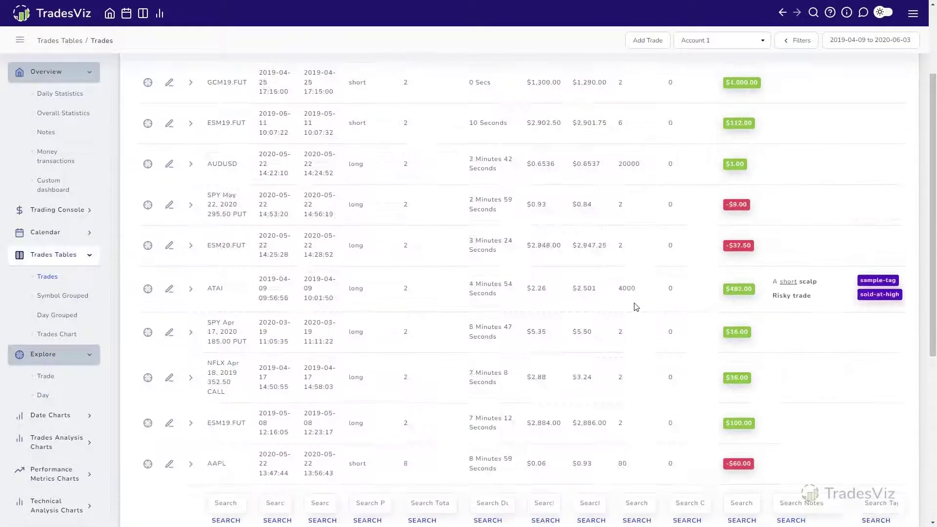
scroll(637, 307, "up", 3)
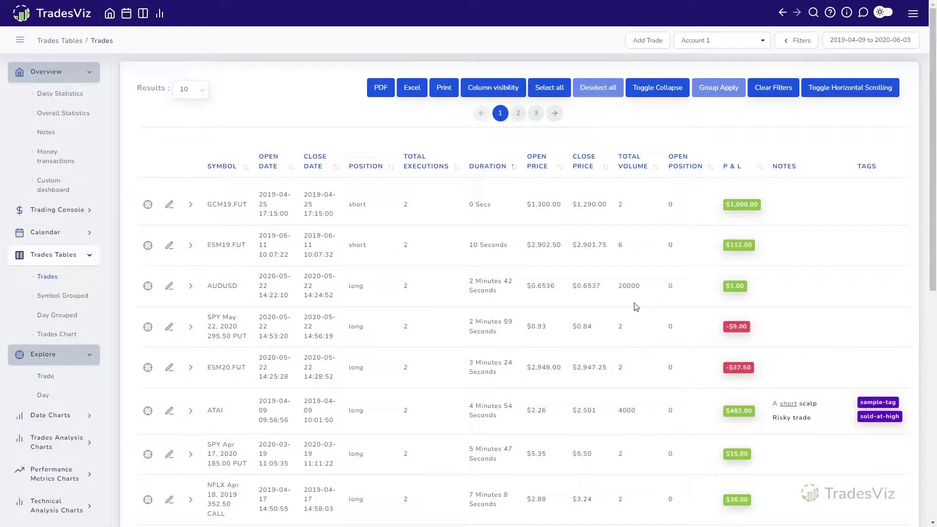
left_click(148, 411)
scroll(852, 250, "down", 8)
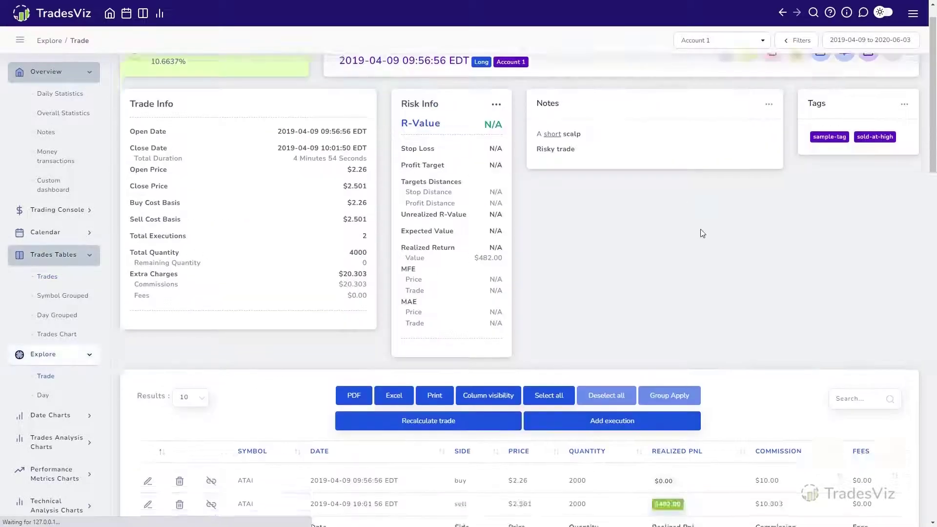
left_click(905, 310)
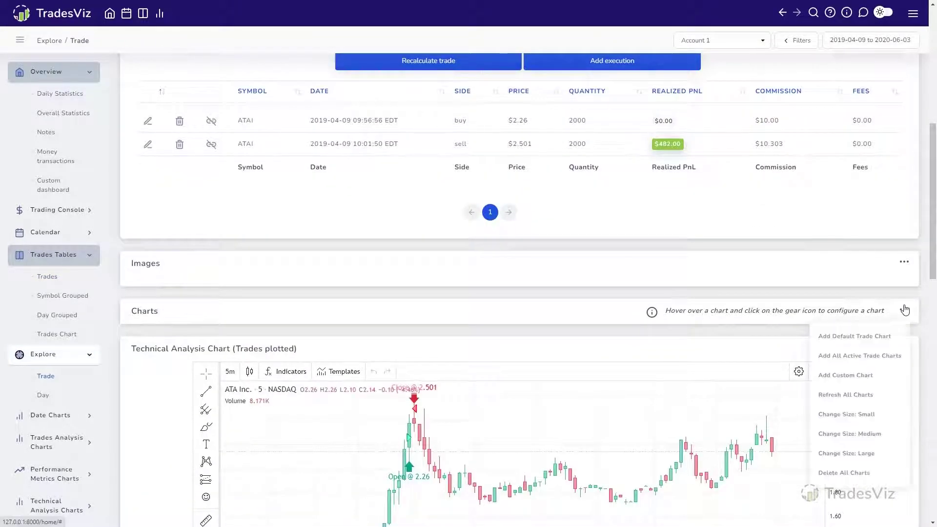
left_click(889, 334)
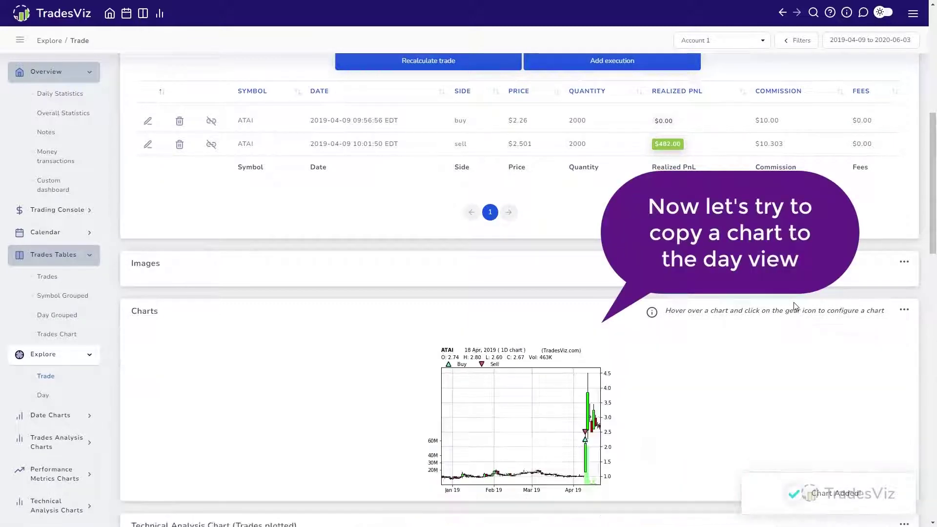
Step: Copy the ATAI 1D chart from the Charts section to the day images
scroll(795, 308, "down", 1)
left_click(578, 362)
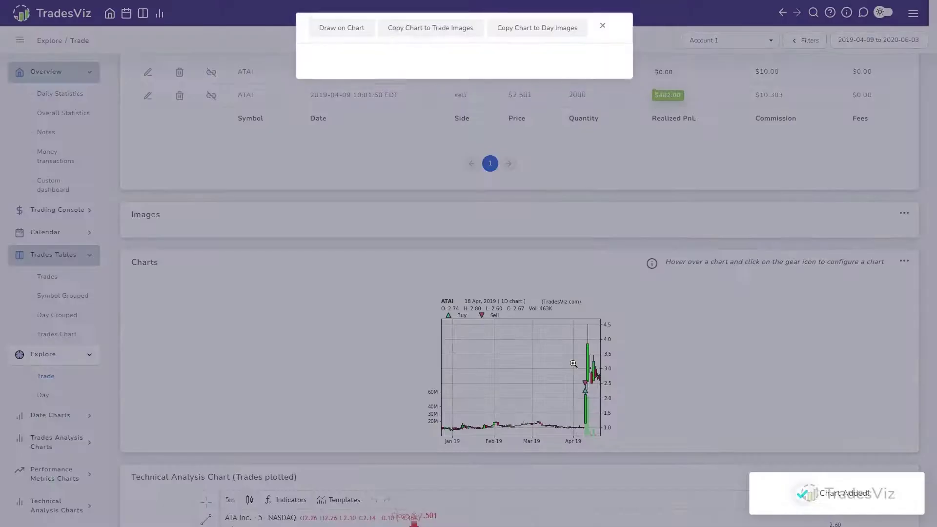
left_click(490, 30)
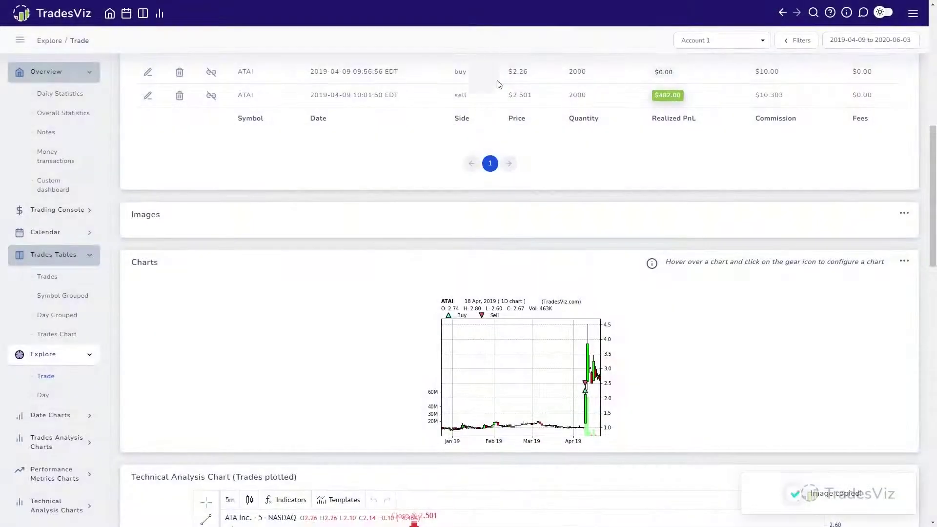
scroll(236, 303, "up", 9)
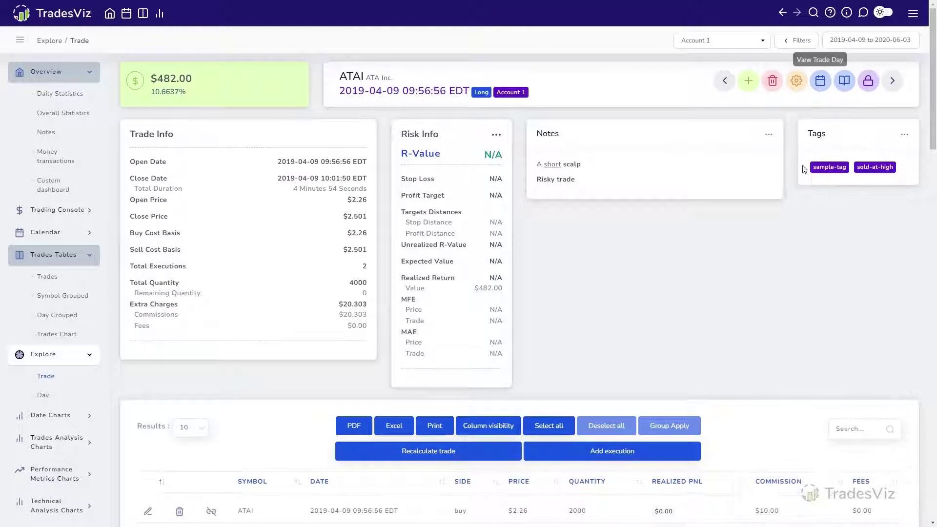
Step: Open the ATAI trade's day view, view the copied 1D chart image enlarged in the Images section and close the enlarged view
left_click(820, 81)
scroll(751, 261, "down", 10)
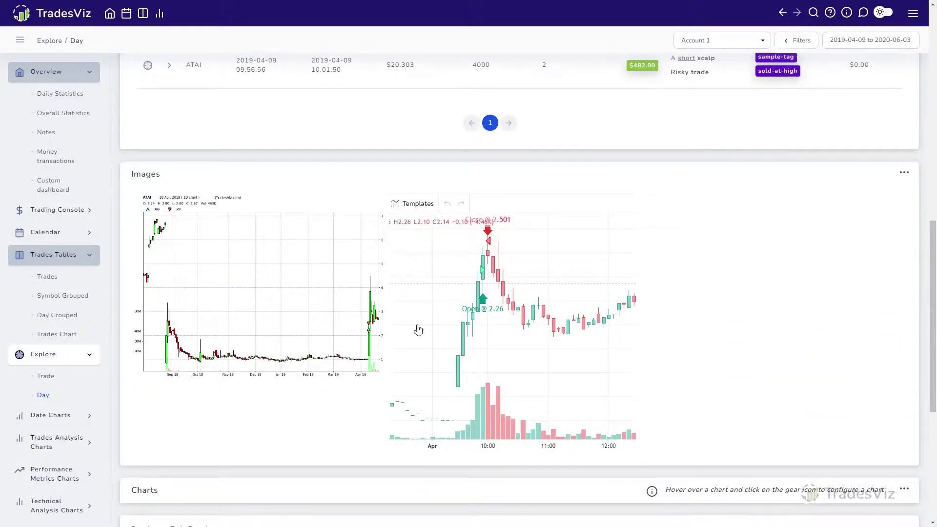
left_click(220, 296)
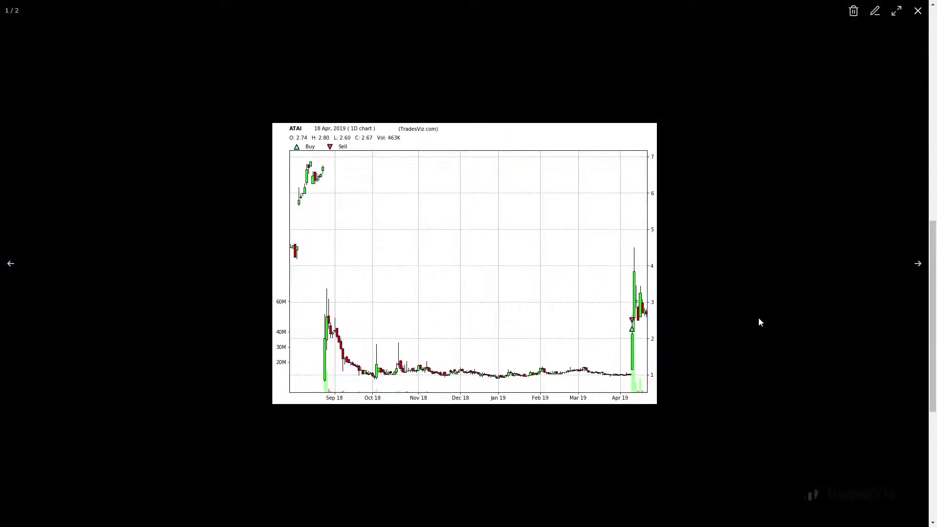
left_click(759, 322)
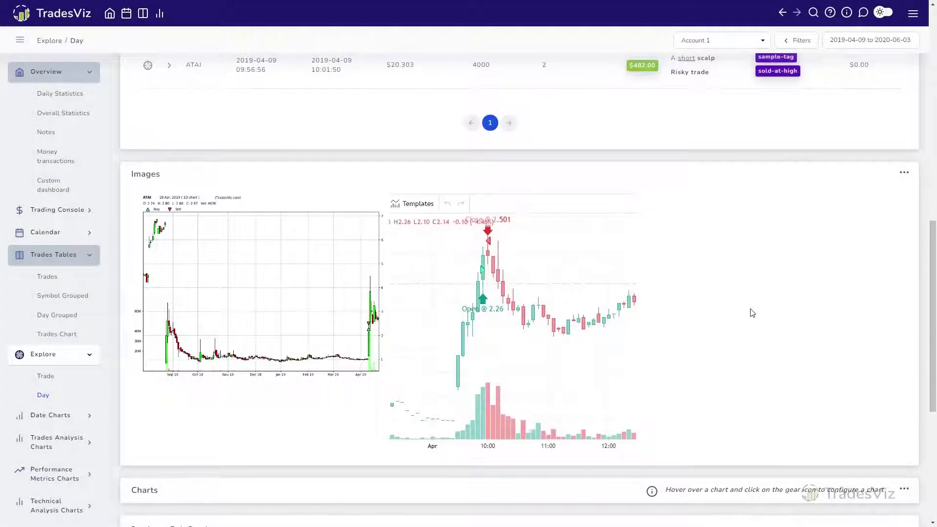
scroll(752, 313, "up", 8)
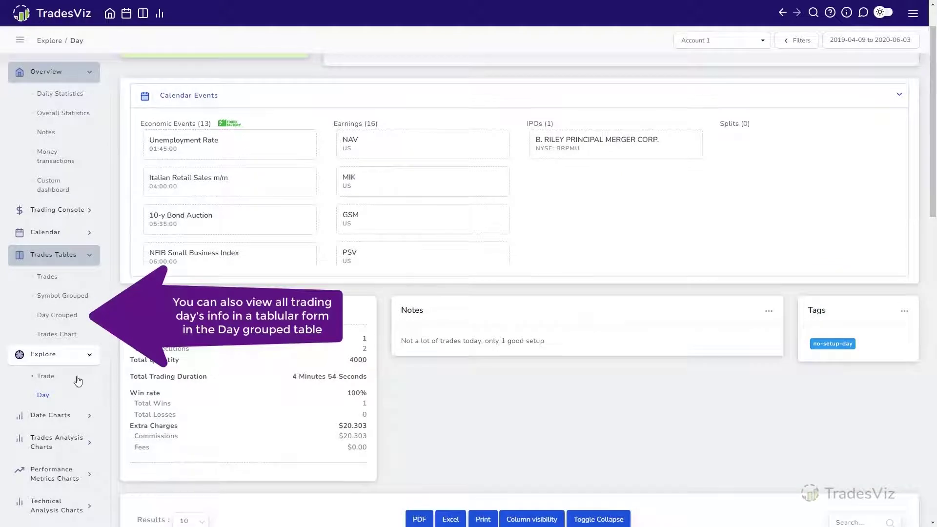
Step: Open the Day Grouped table, go to page 3 and expand the 2019-04-09 row to show that day's trades
left_click(47, 277)
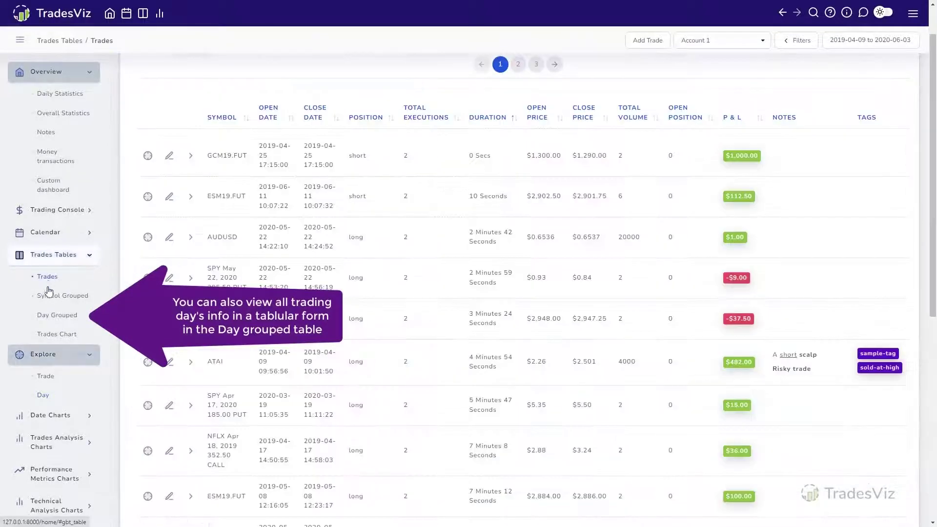
left_click(50, 317)
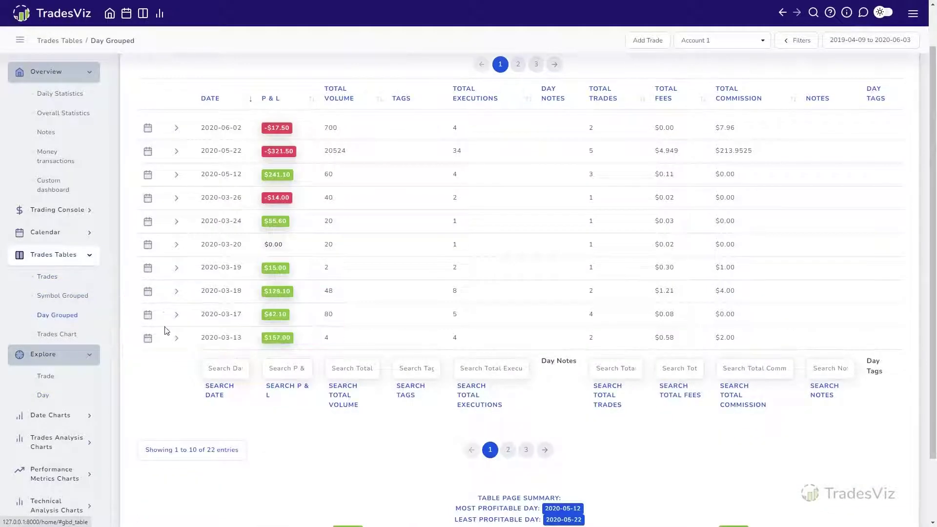
left_click(508, 450)
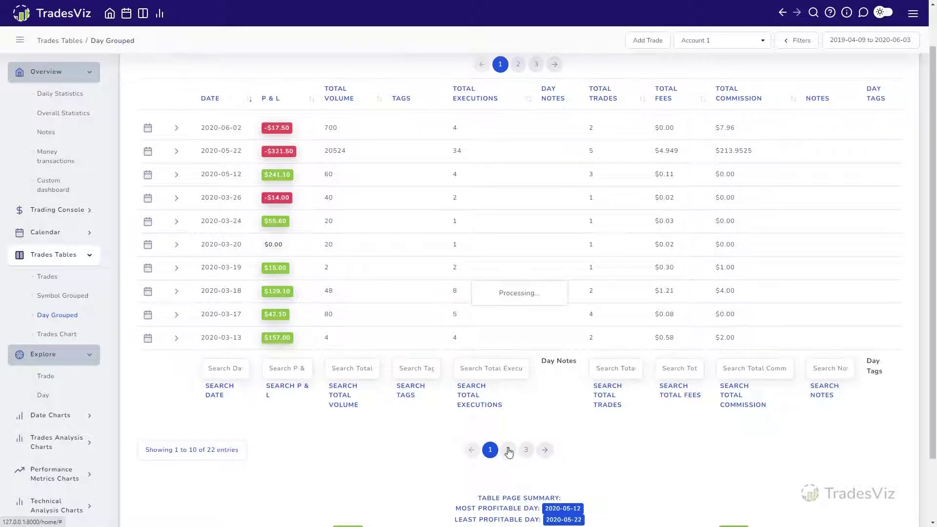
left_click(526, 450)
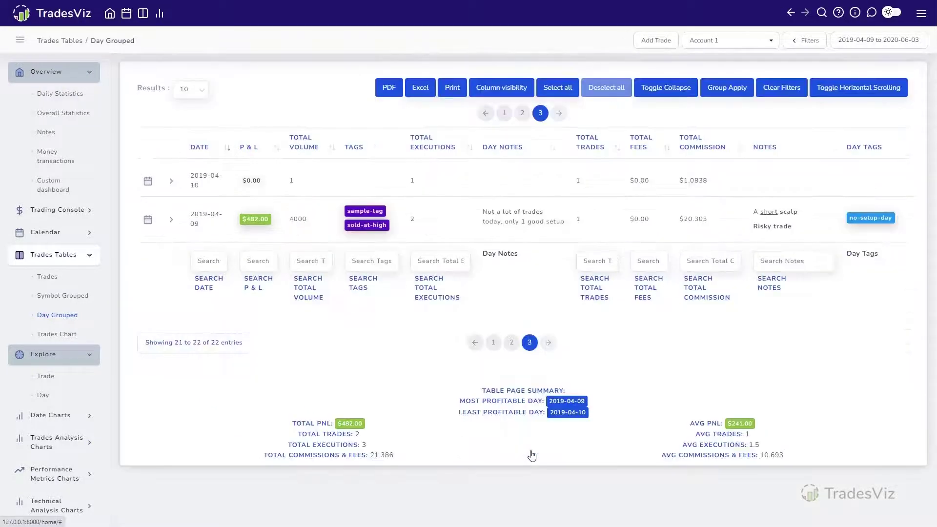
left_click(171, 220)
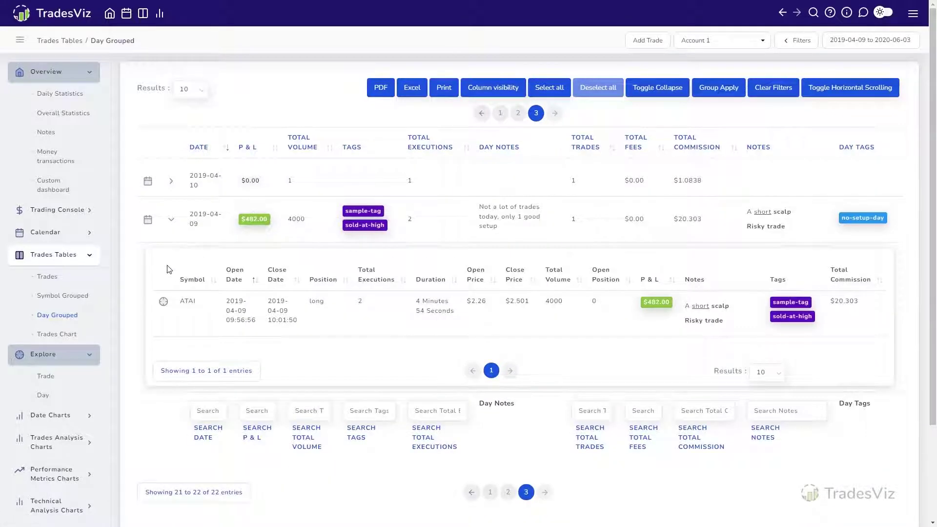